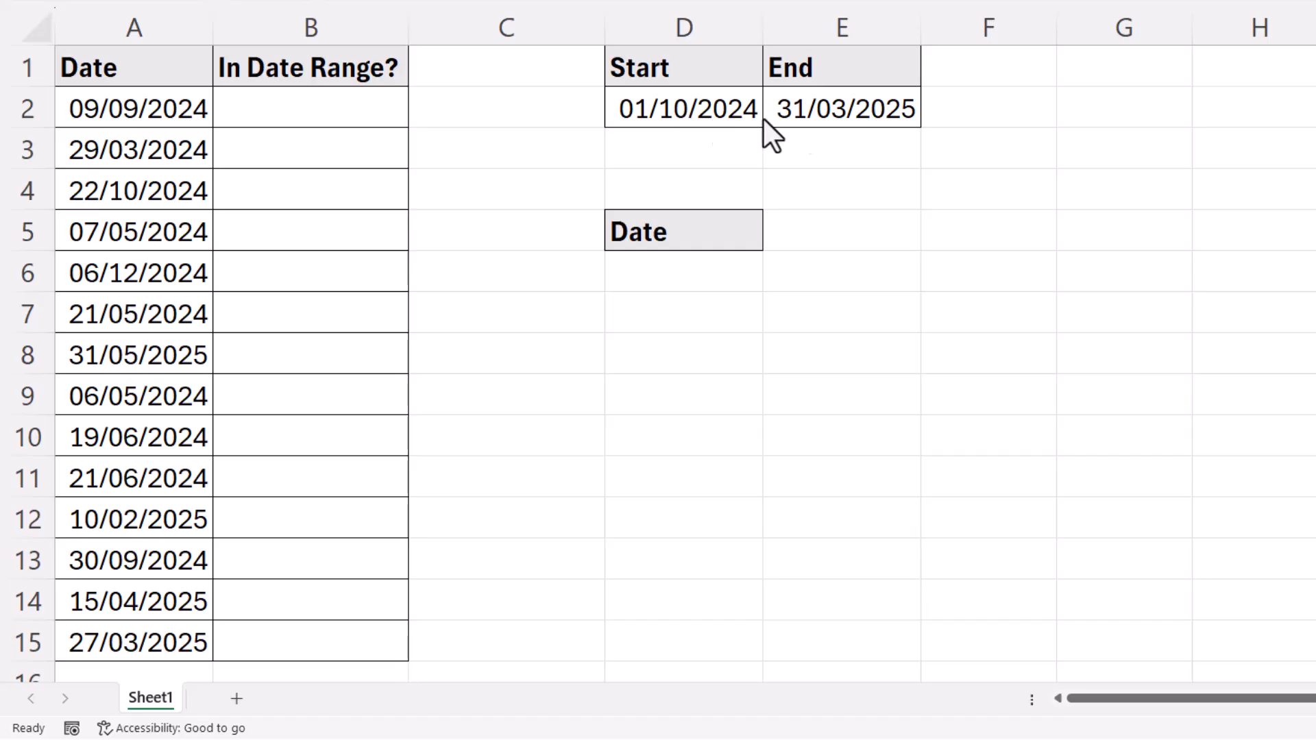
Step: In B2, start an AND formula whose first condition is A2>=$D$2, with the start date as an absolute reference
click(280, 111)
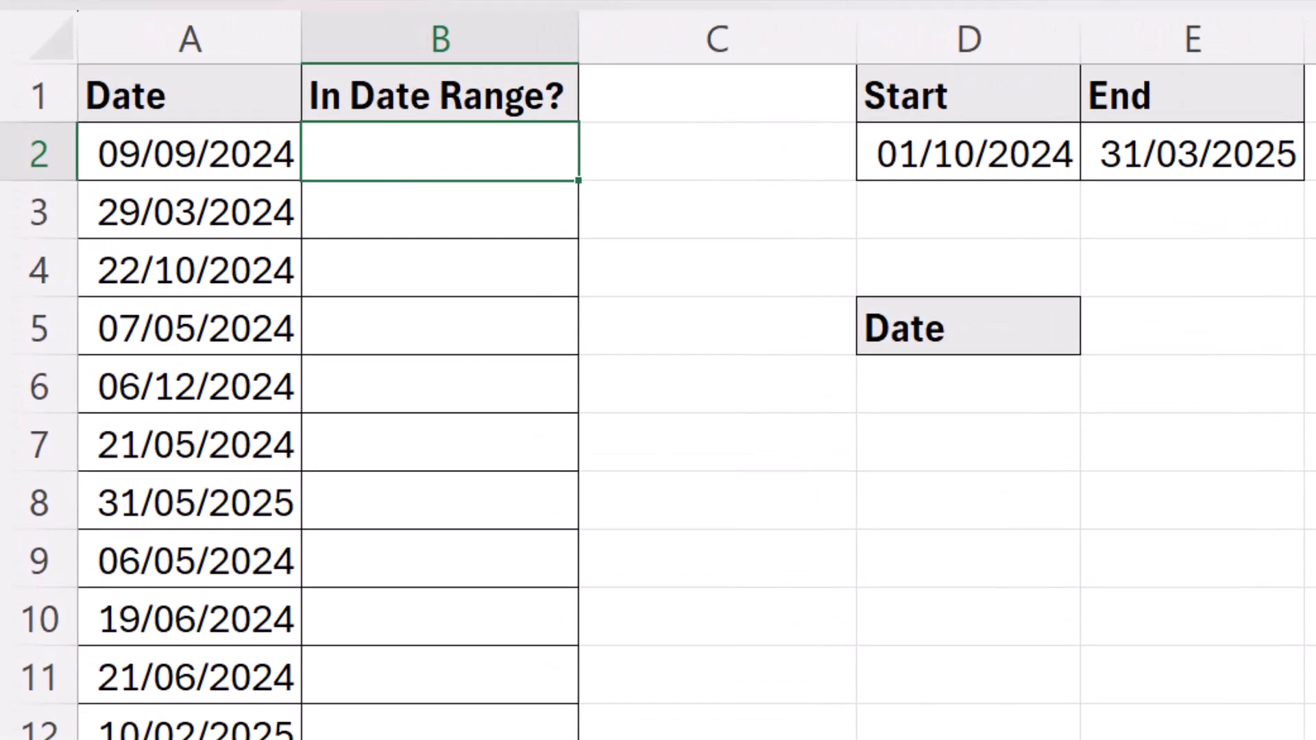
text(=AND)
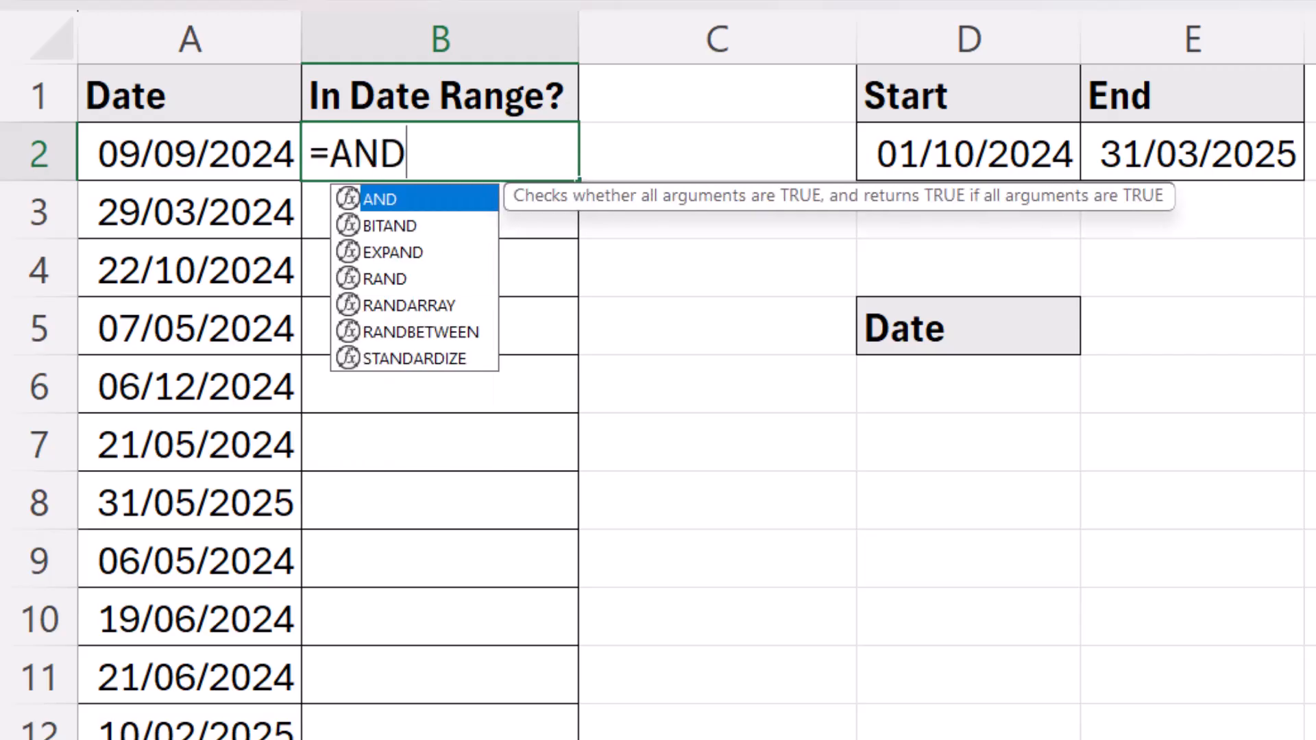
text(()
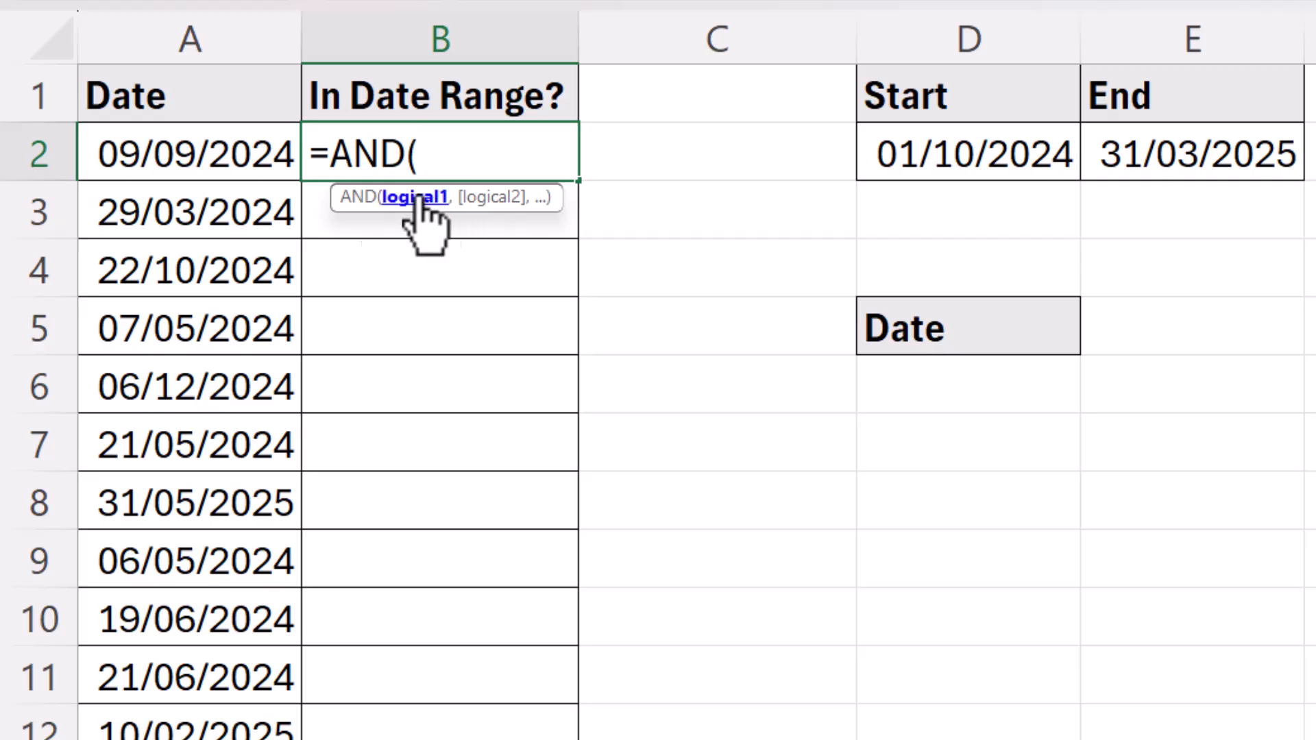
click(197, 159)
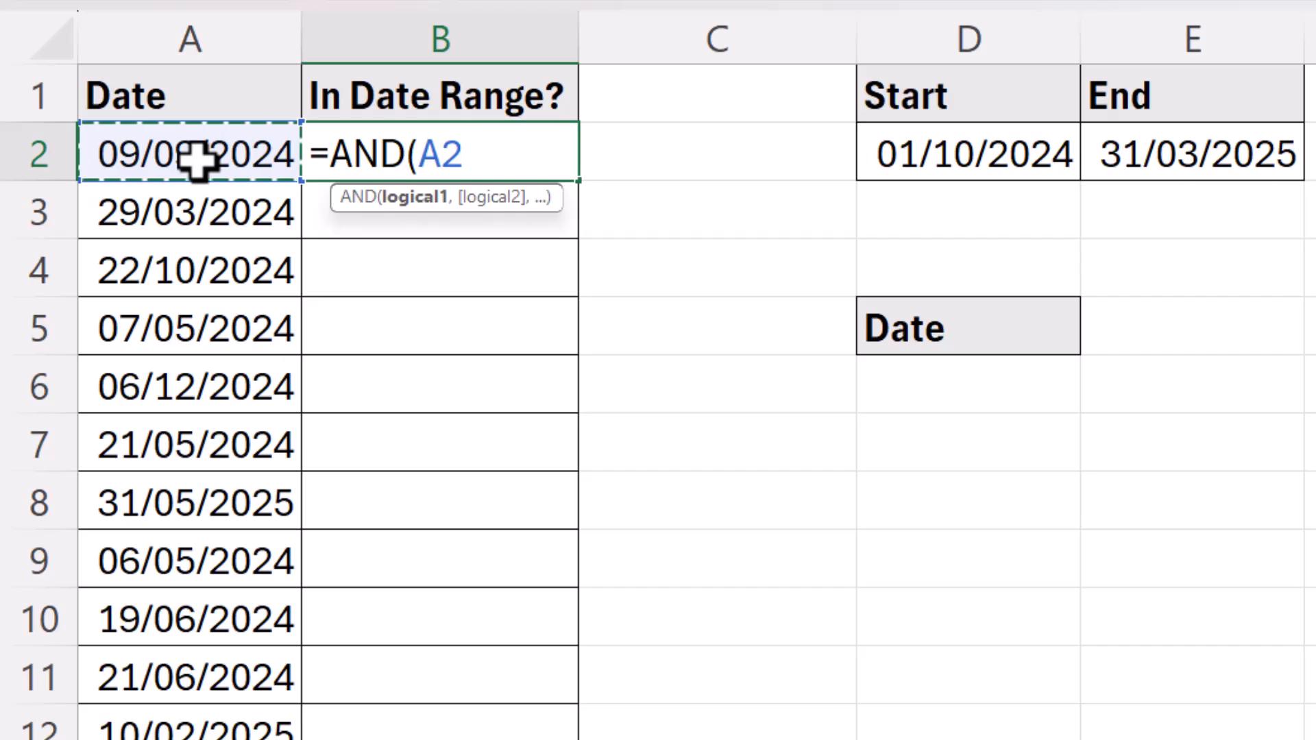
text(>)
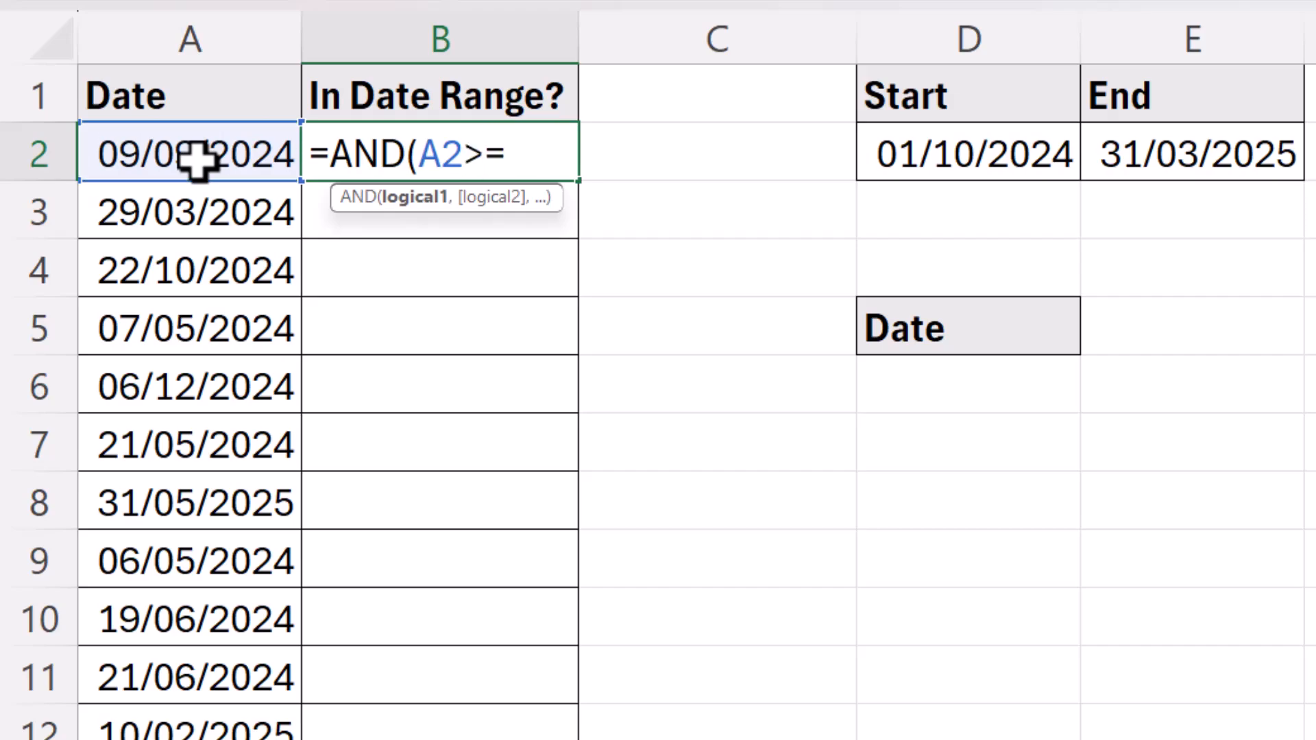
text(=)
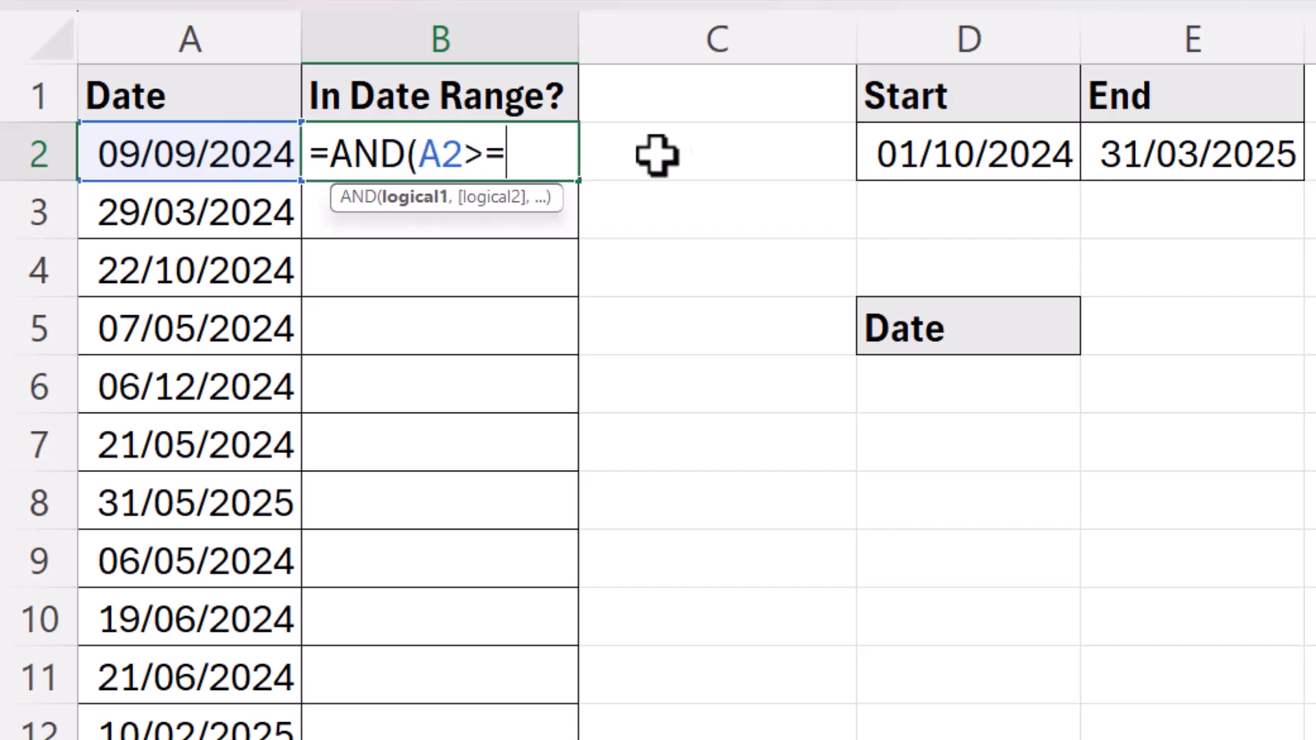
click(949, 141)
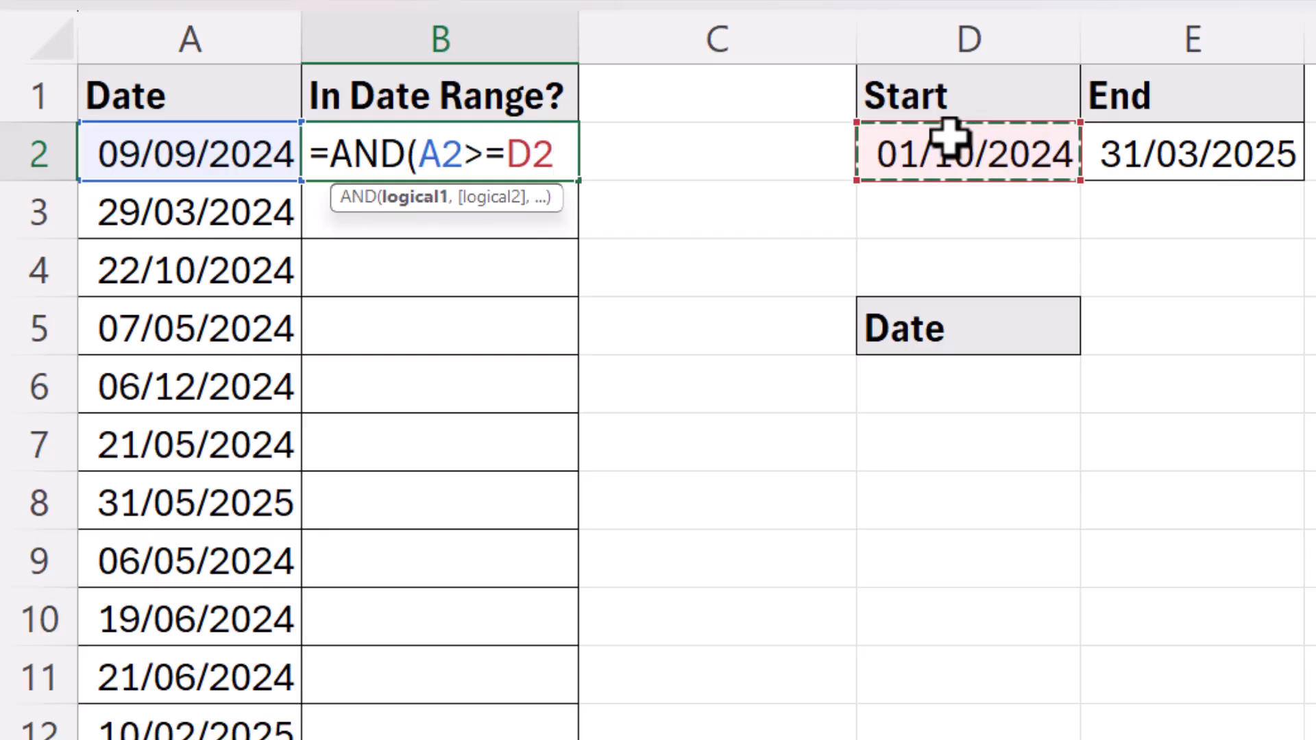
key(F4)
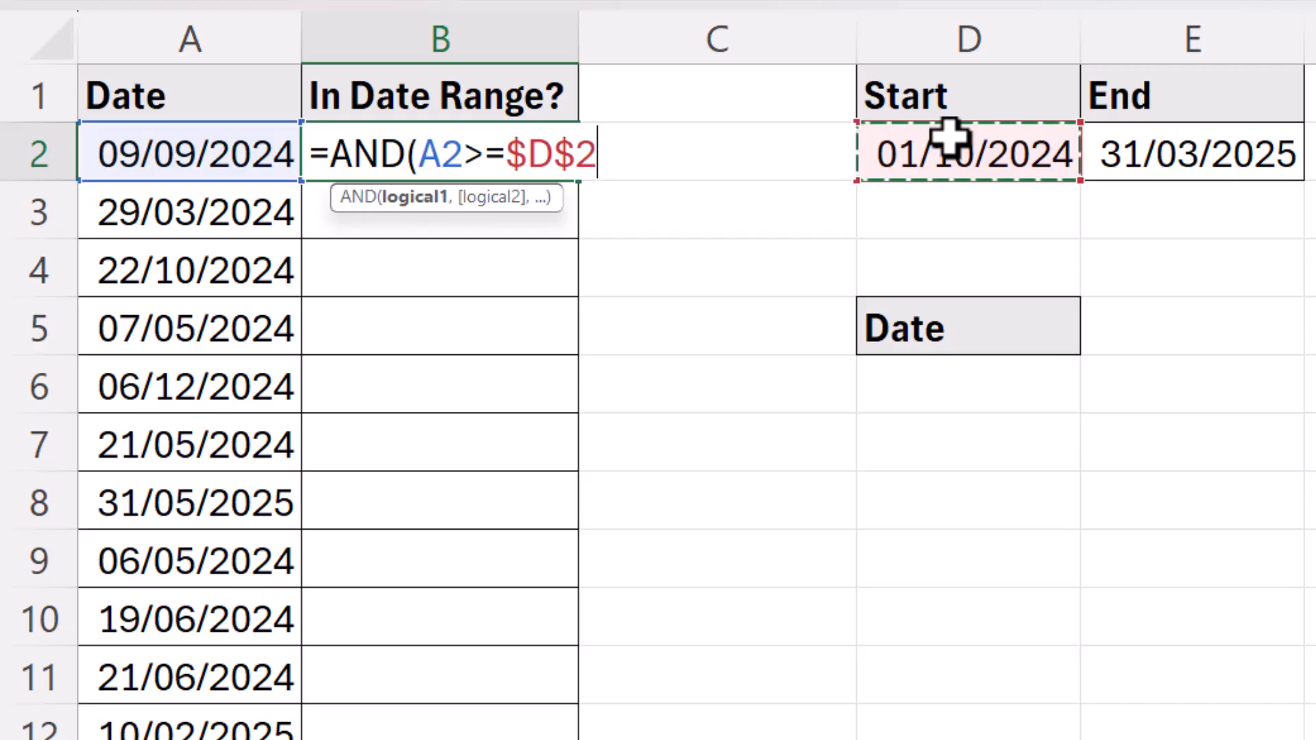
Step: Complete the AND formula in B2 with the second condition A2<=$E$2 and fill it down to B15
text(,)
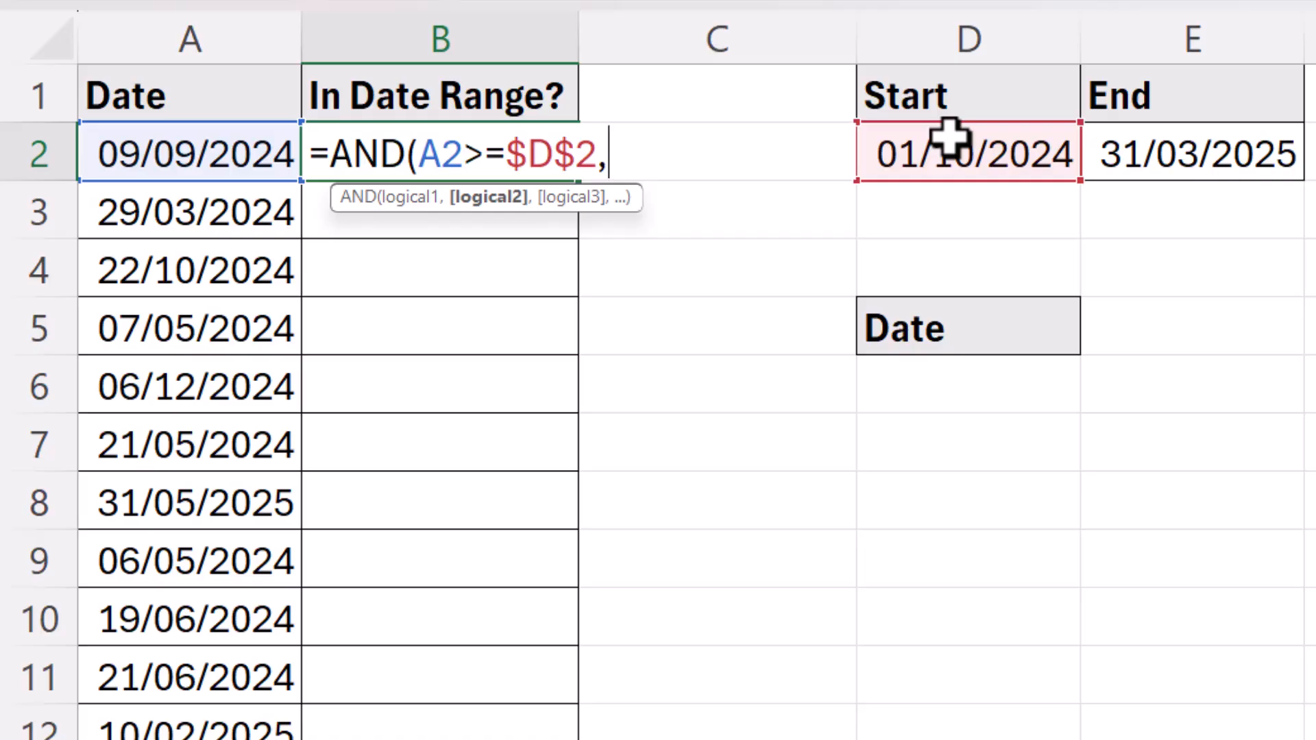
click(200, 155)
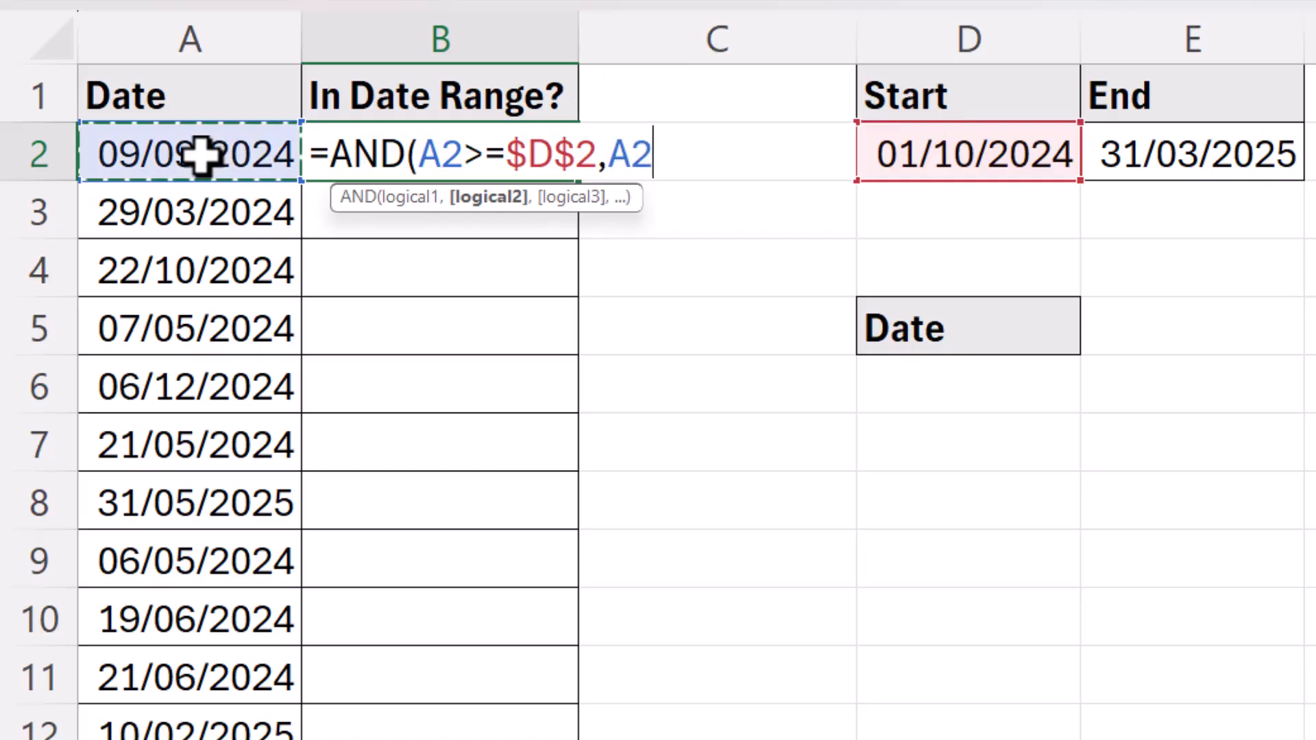
text(<=)
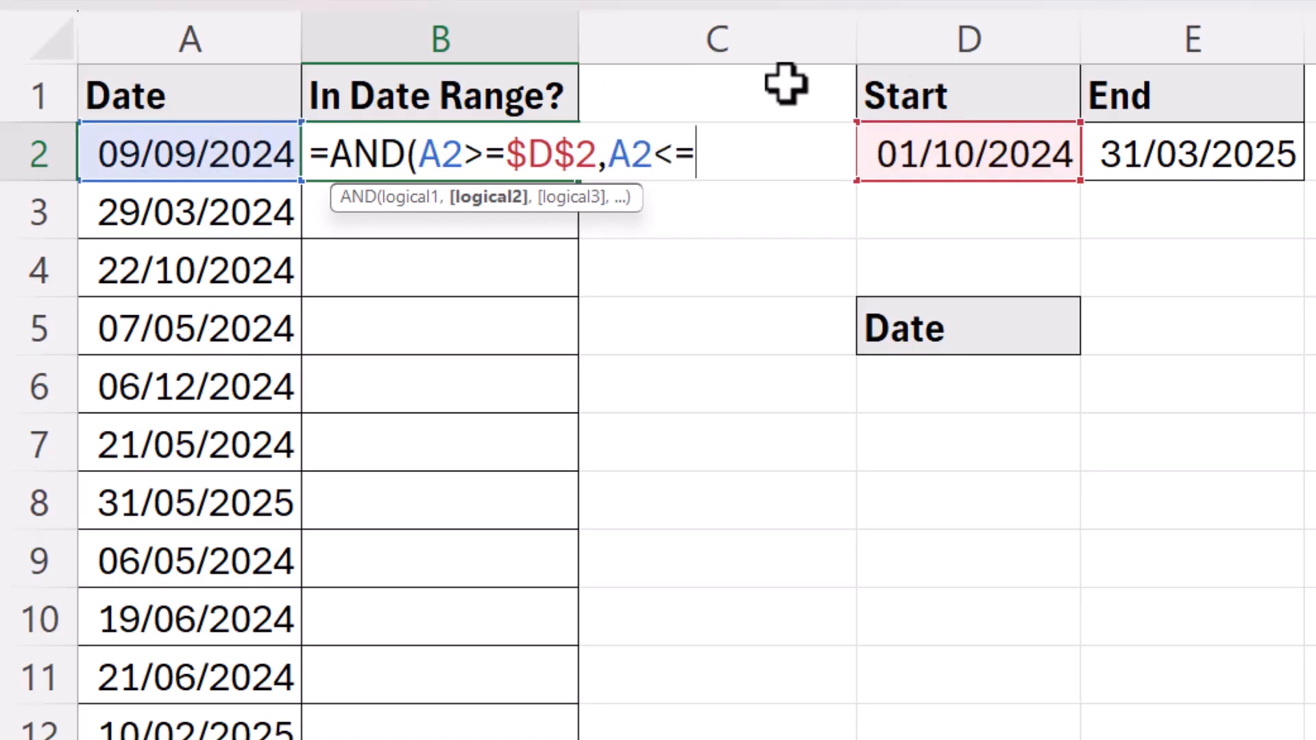
click(1138, 157)
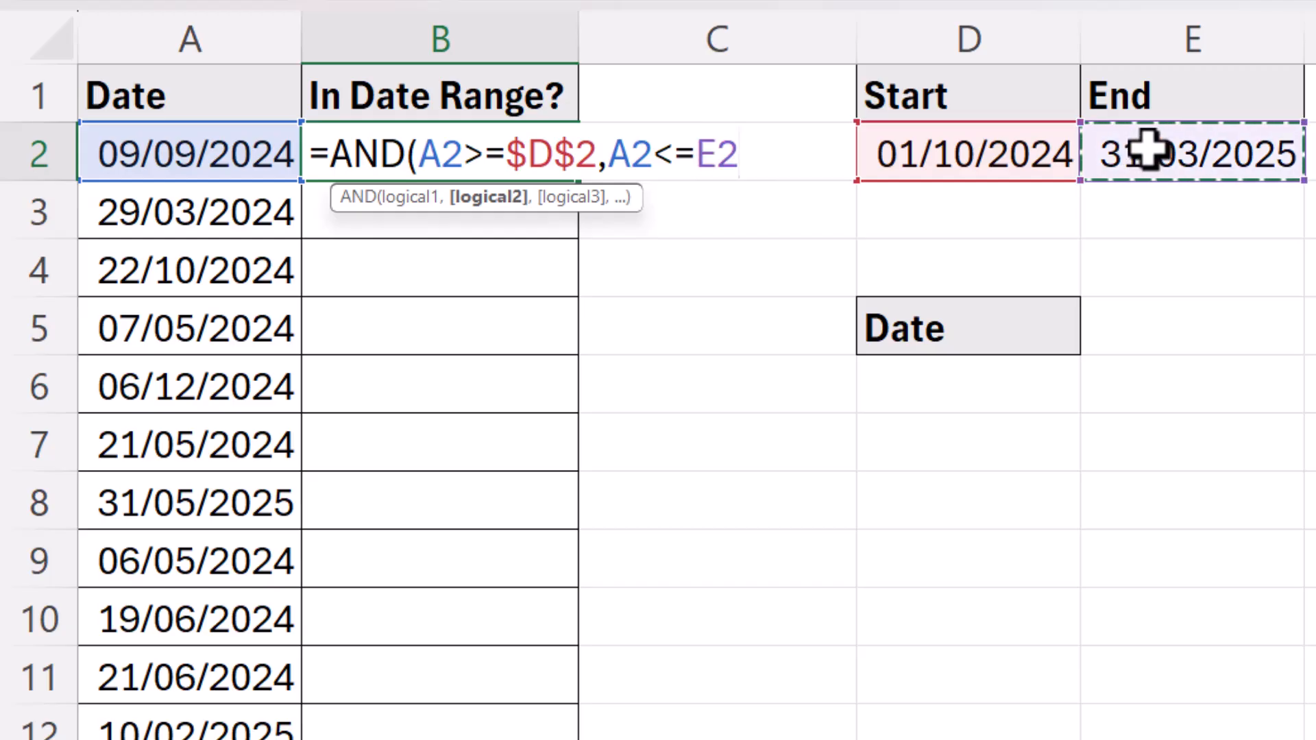
key(F4)
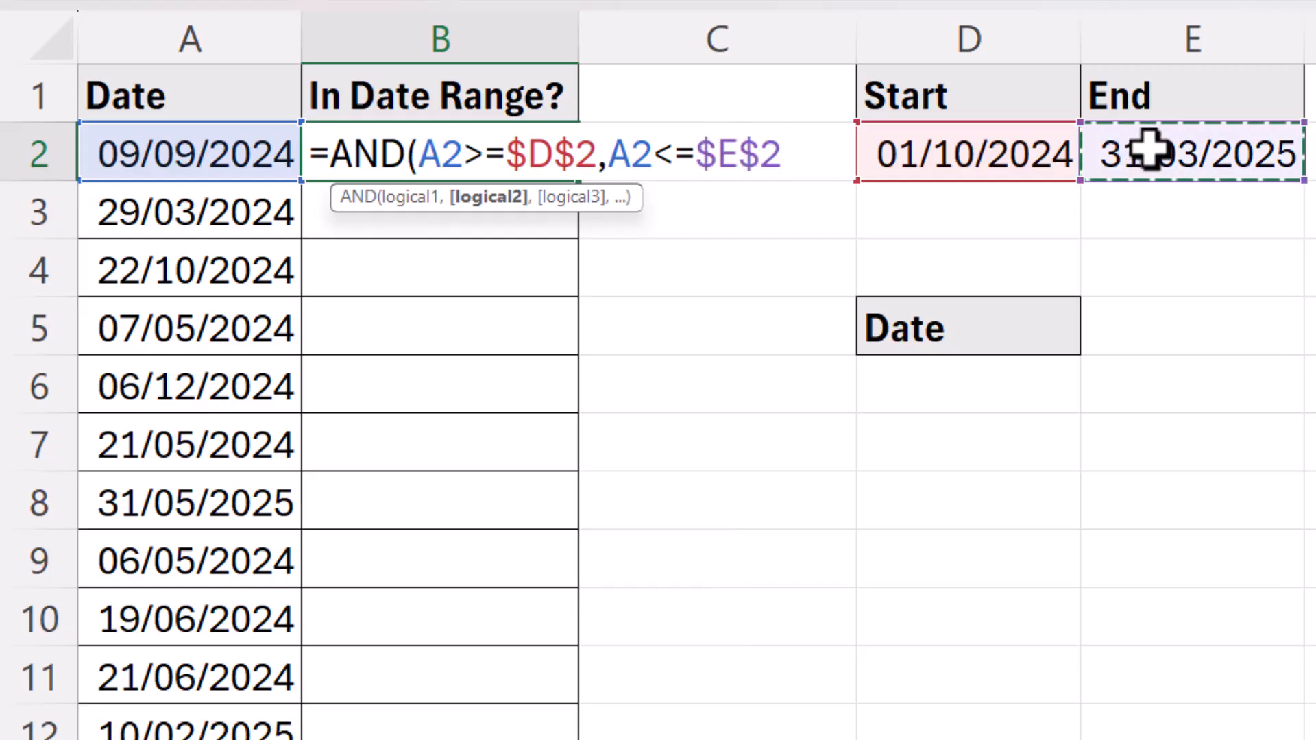
text())
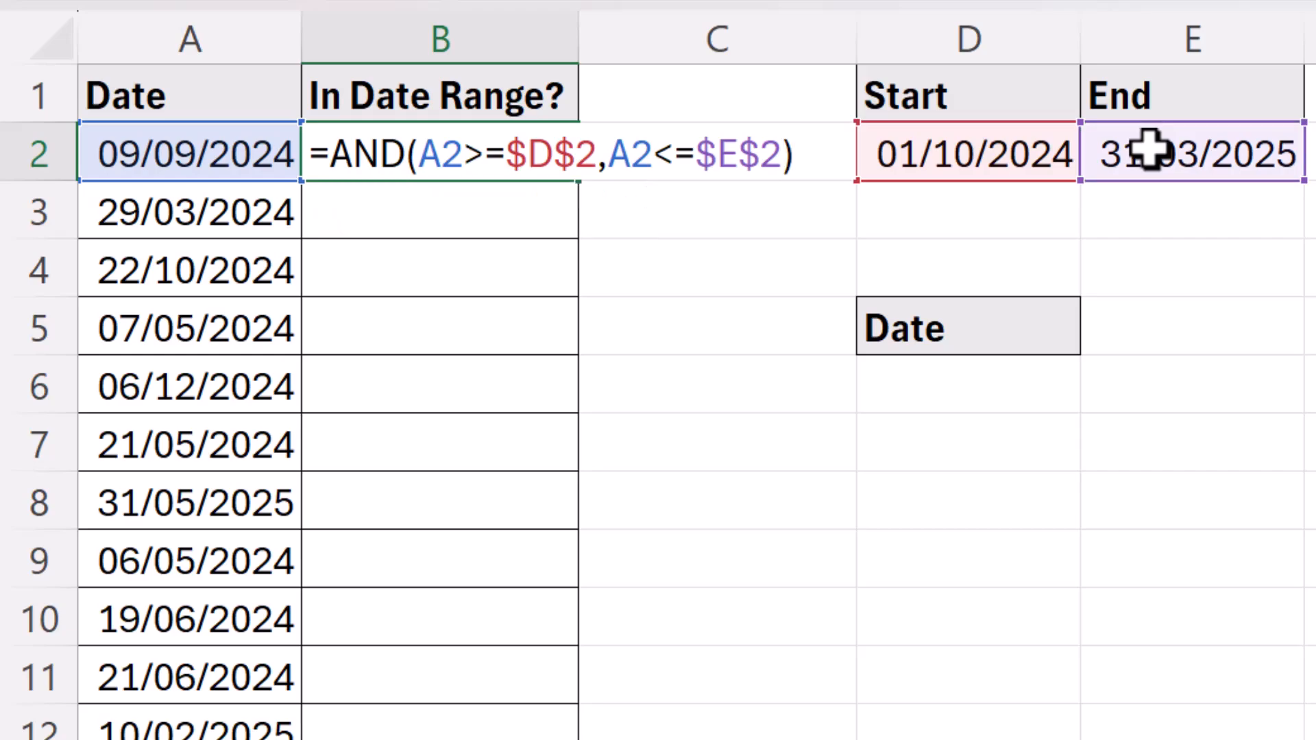
key(Return)
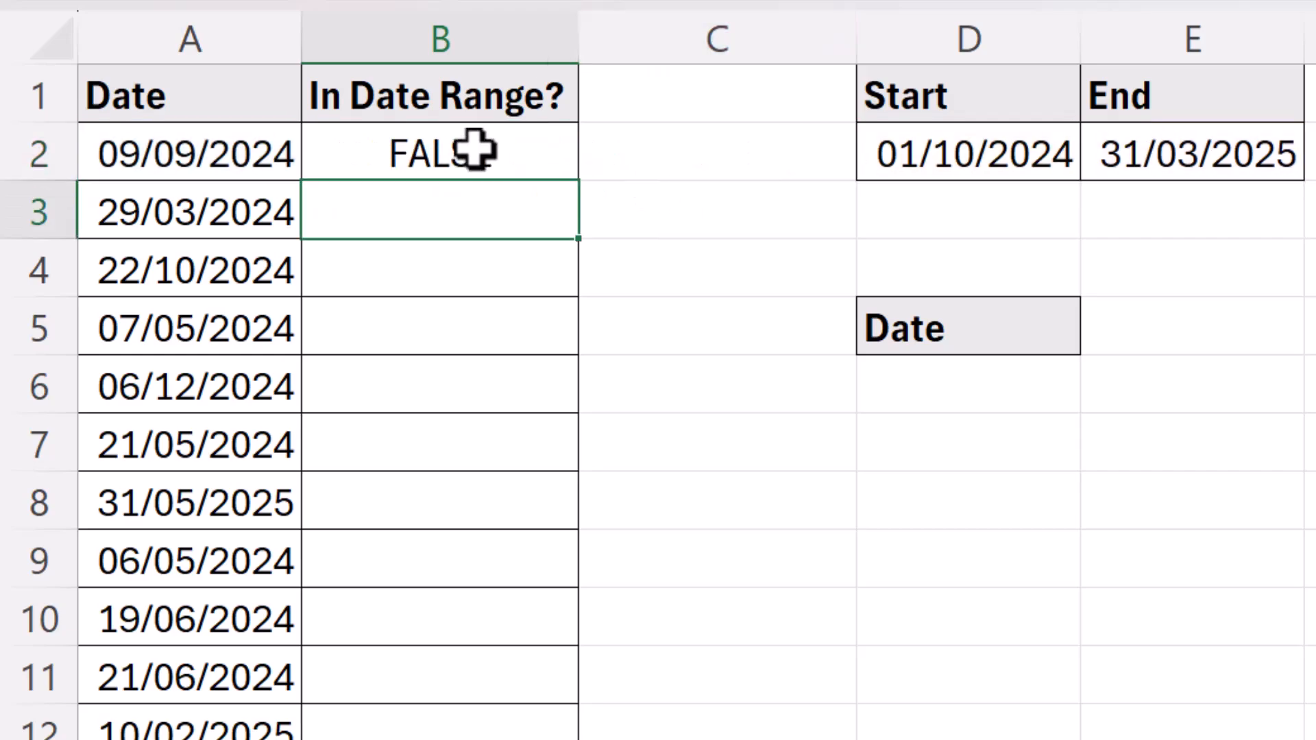
click(474, 150)
double_click(578, 180)
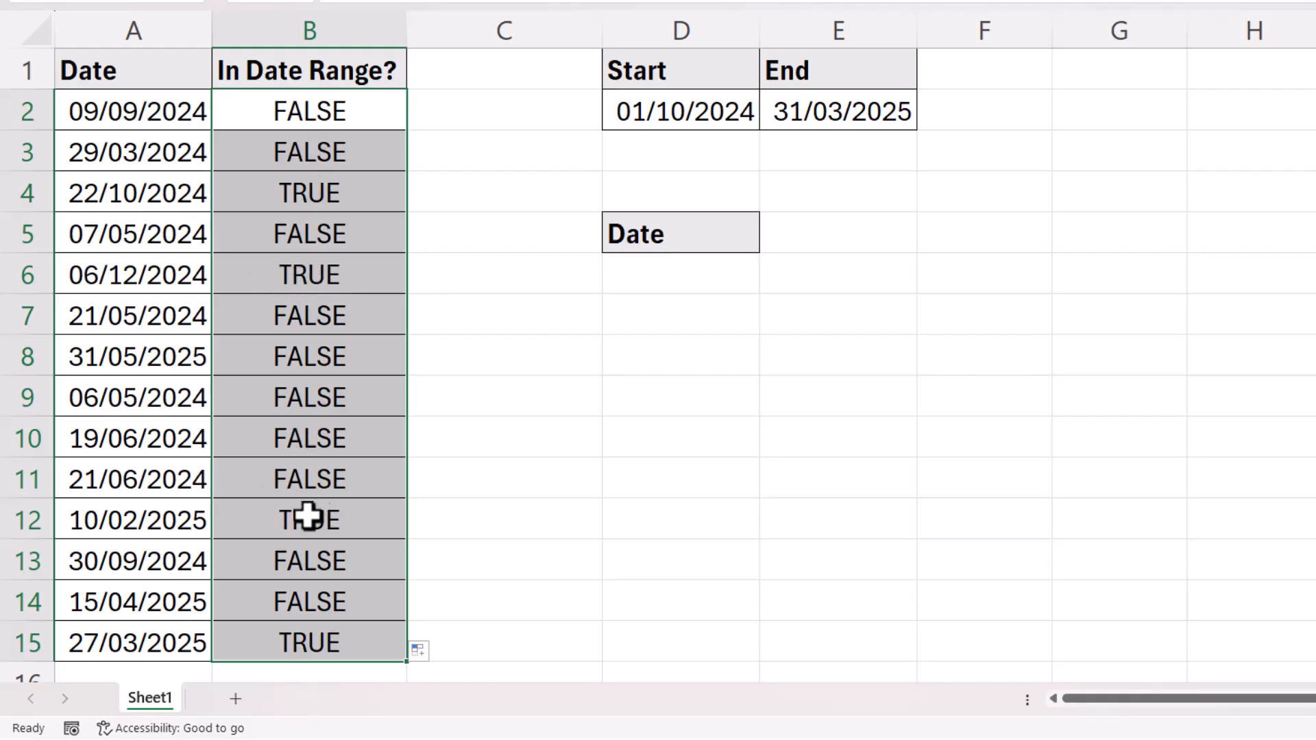
Step: Wrap the AND formula in B2 in an IF that returns "Yes" when true and "" otherwise, and refill it down to B15
double_click(302, 110)
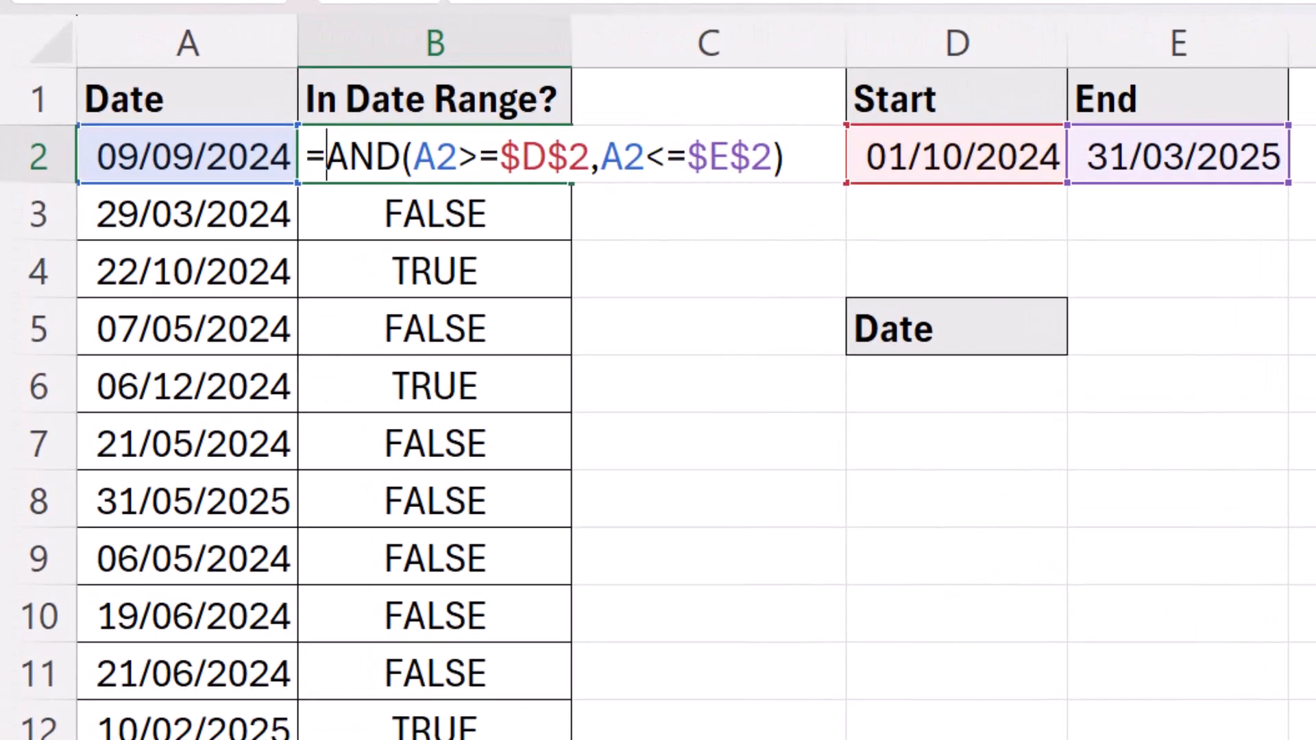
text(IF)
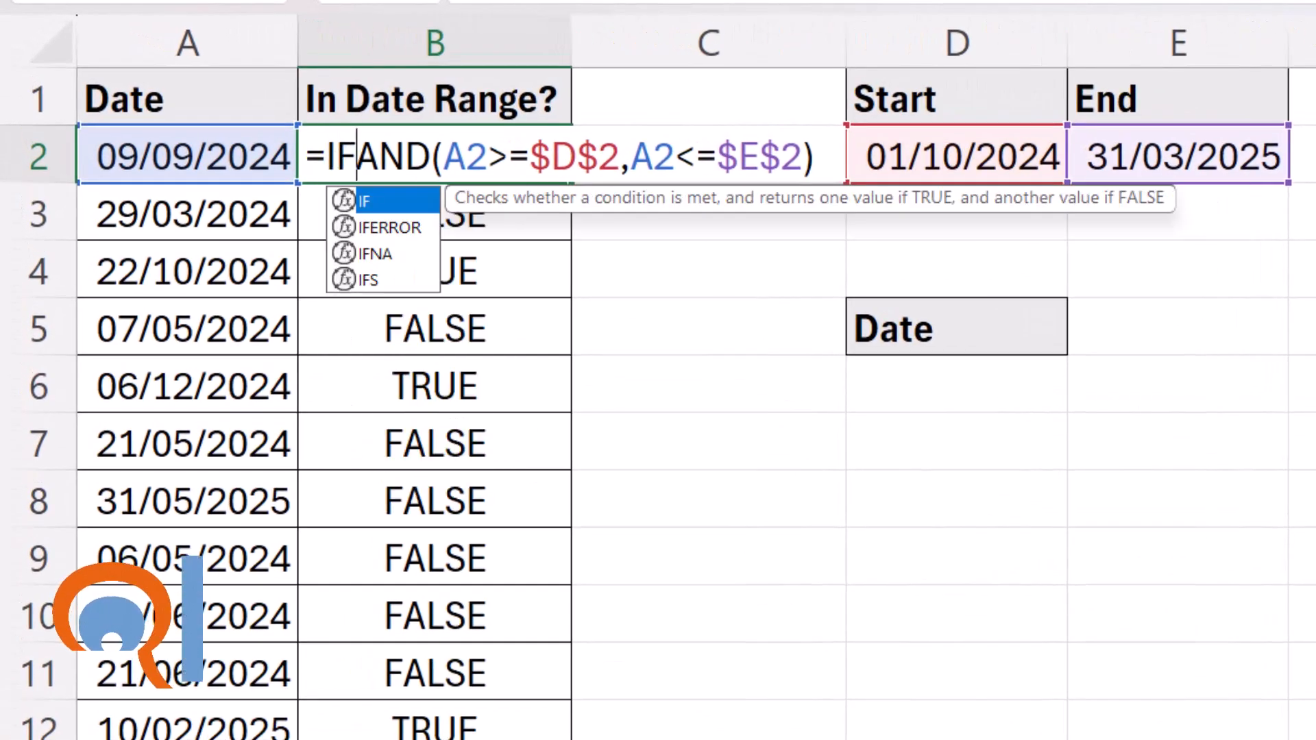
text(()
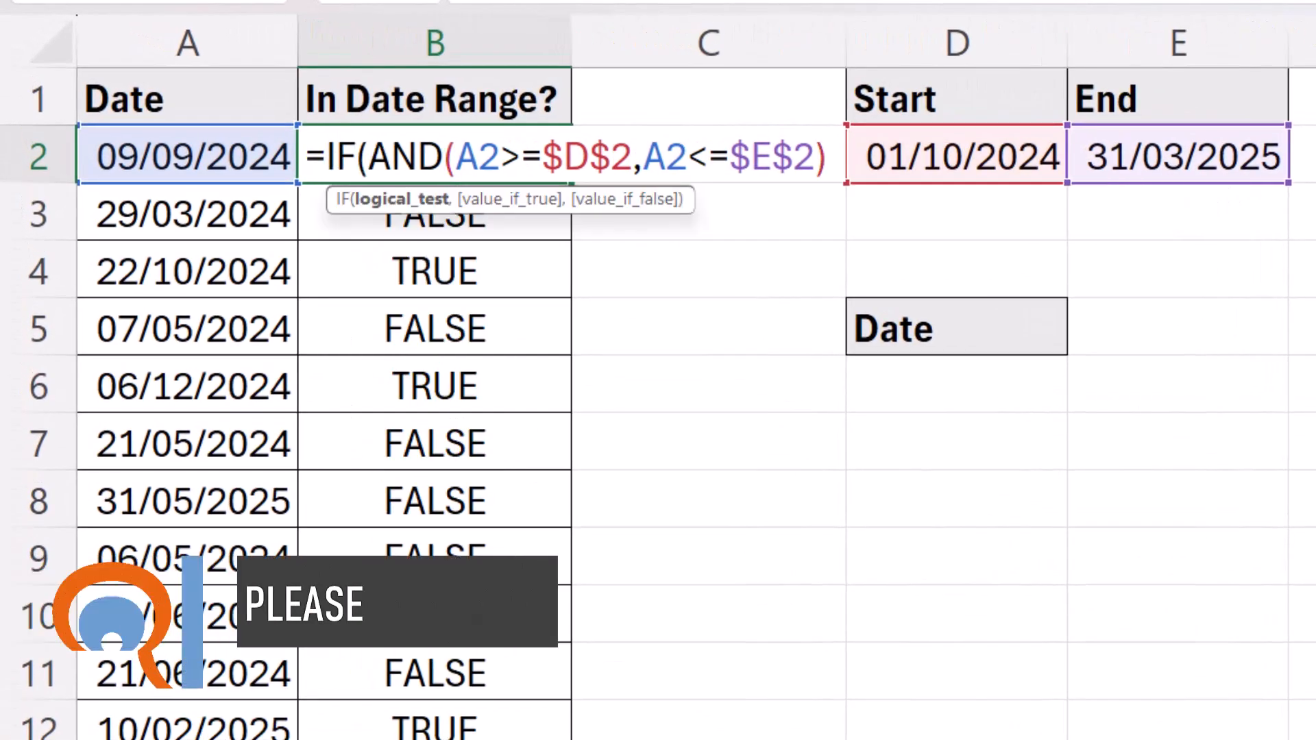
click(832, 158)
text(,"Yes",)
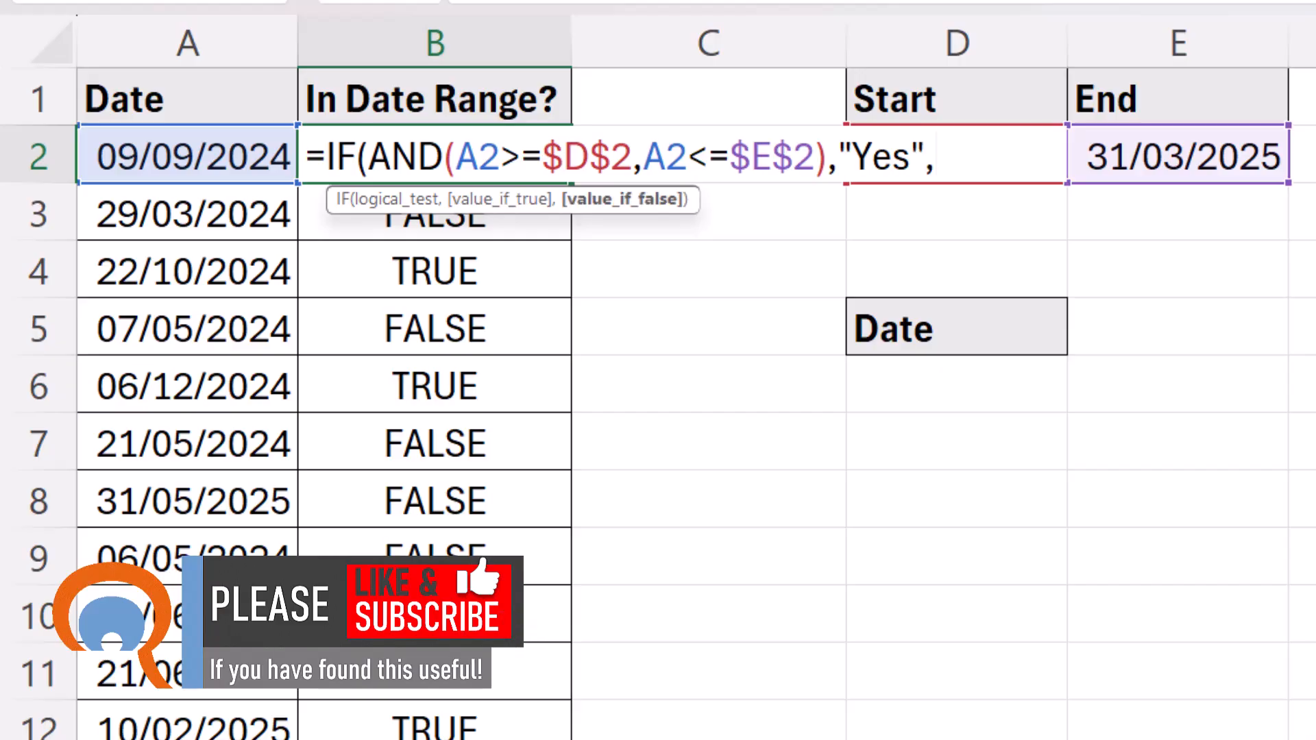
text(""))
key(Return)
key(Up)
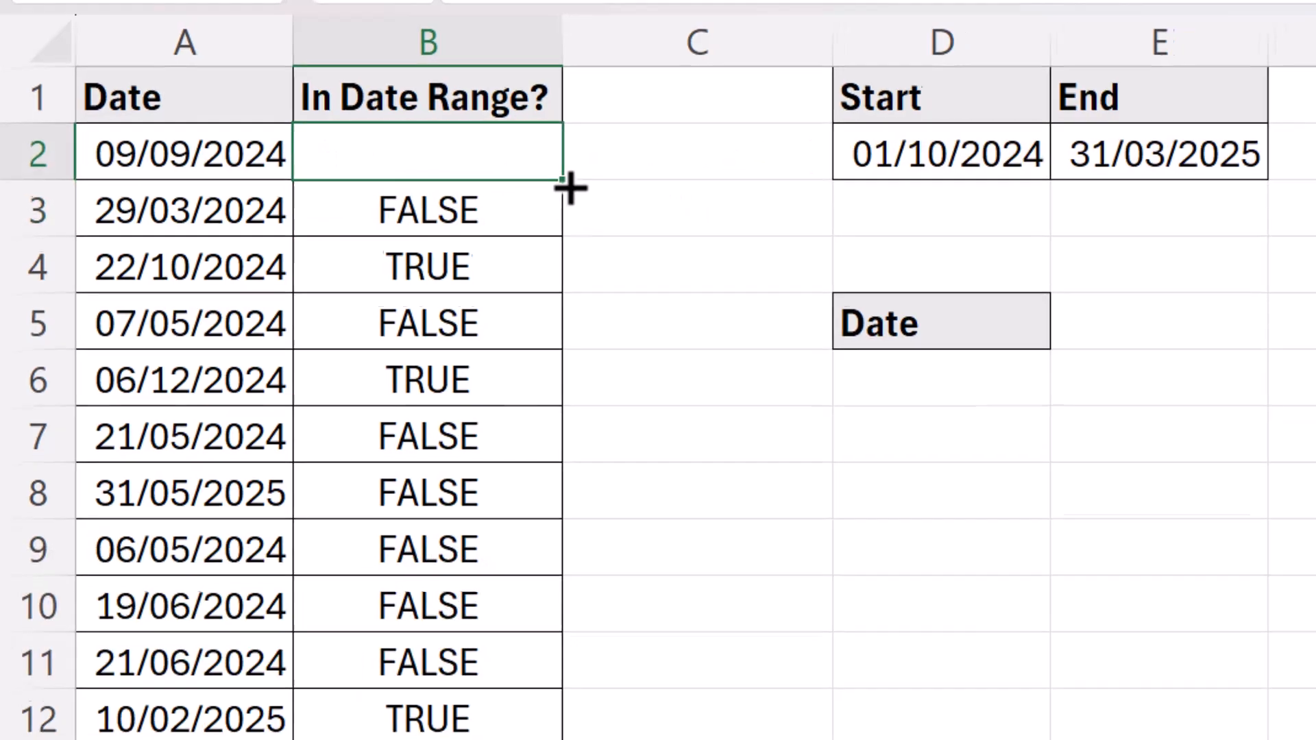
double_click(571, 182)
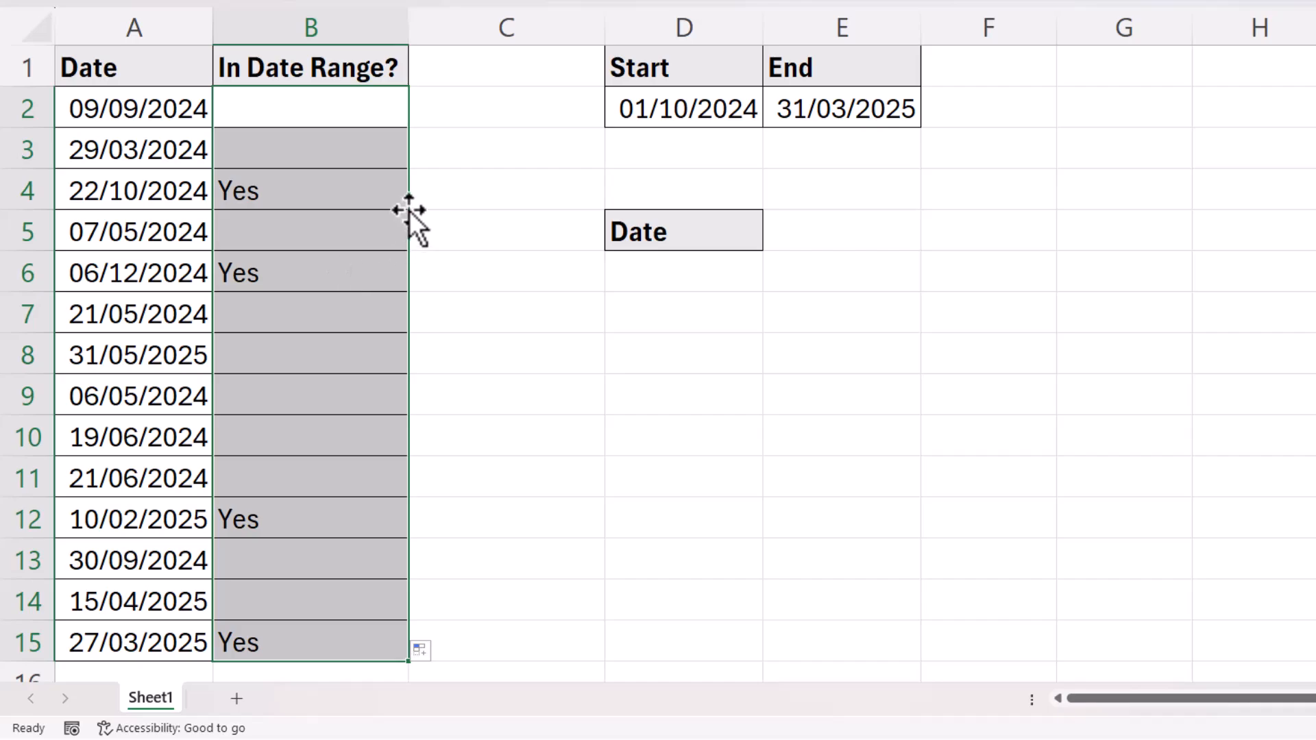
Step: Insert a new column before column C and enter the heading IFS in C1
right_click(507, 19)
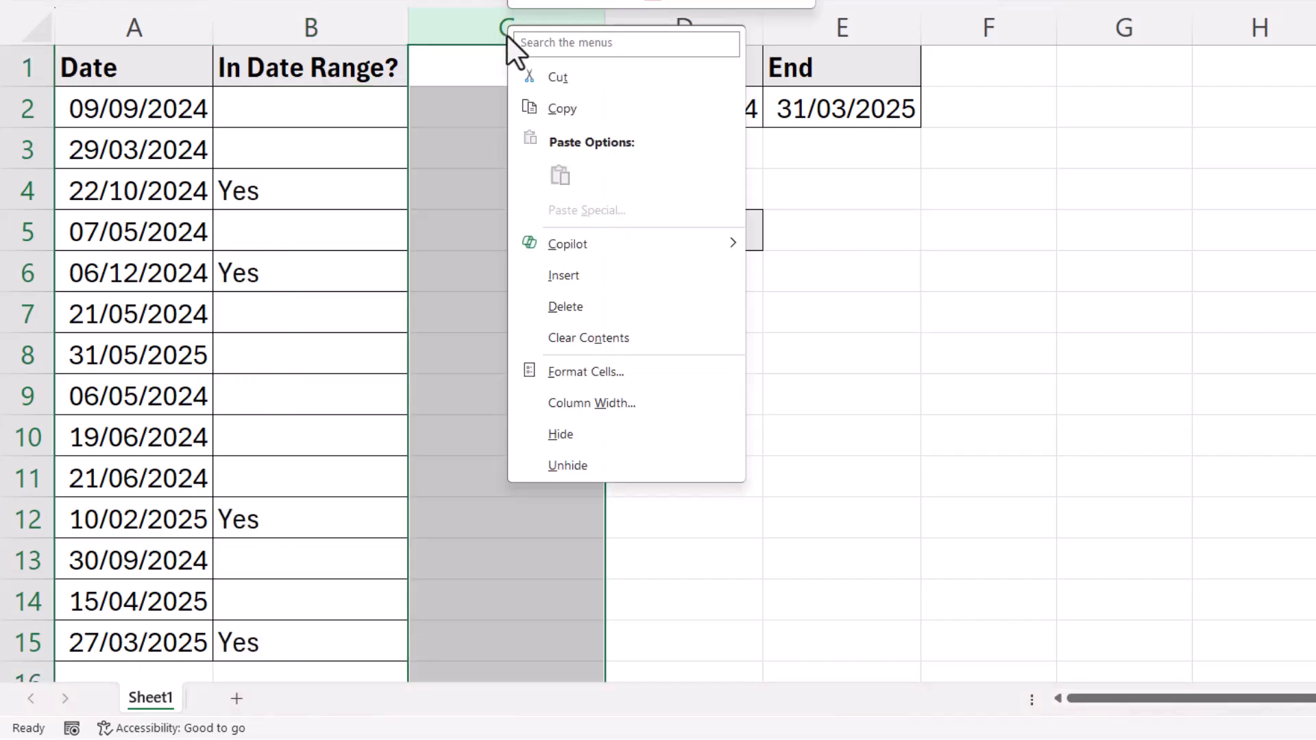
click(567, 272)
click(466, 113)
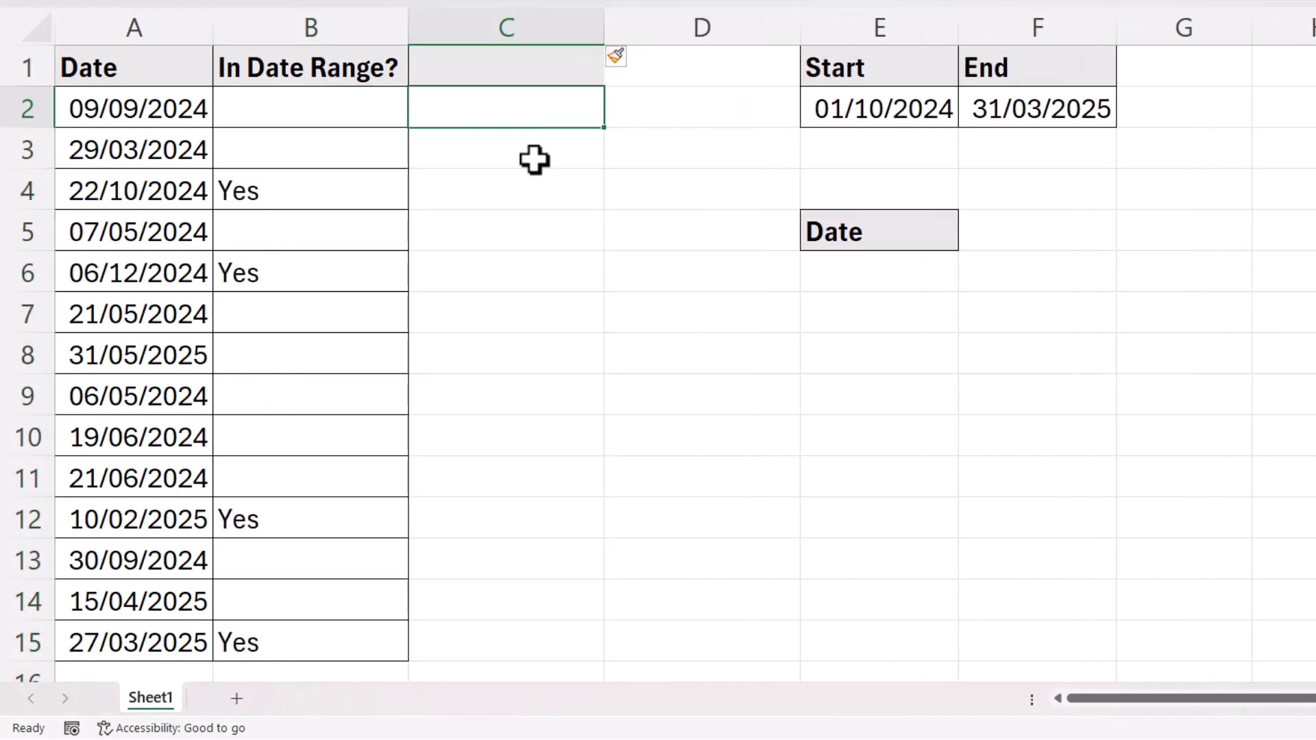
click(506, 65)
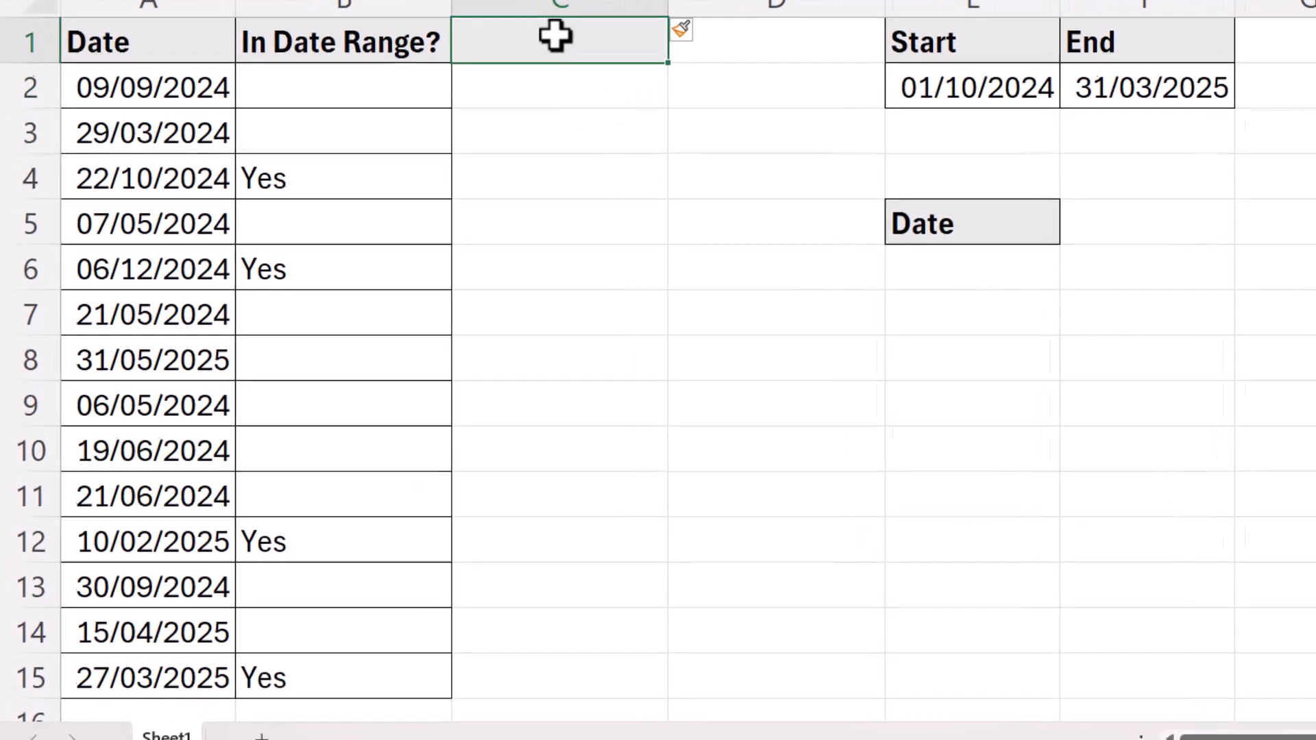
text(IFS)
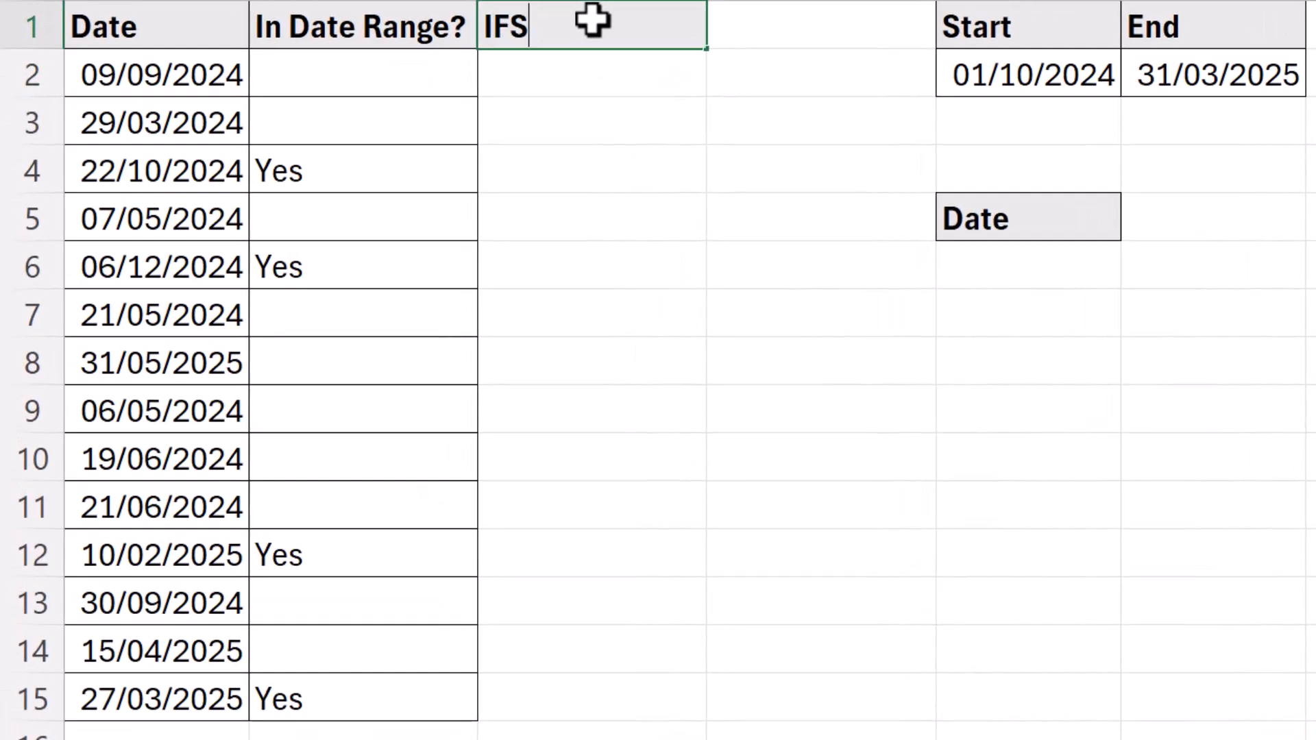
key(Return)
Step: In C2, start an IFS formula whose first test is A2:A15<E2 and returns an empty string ""
text(=IFS()
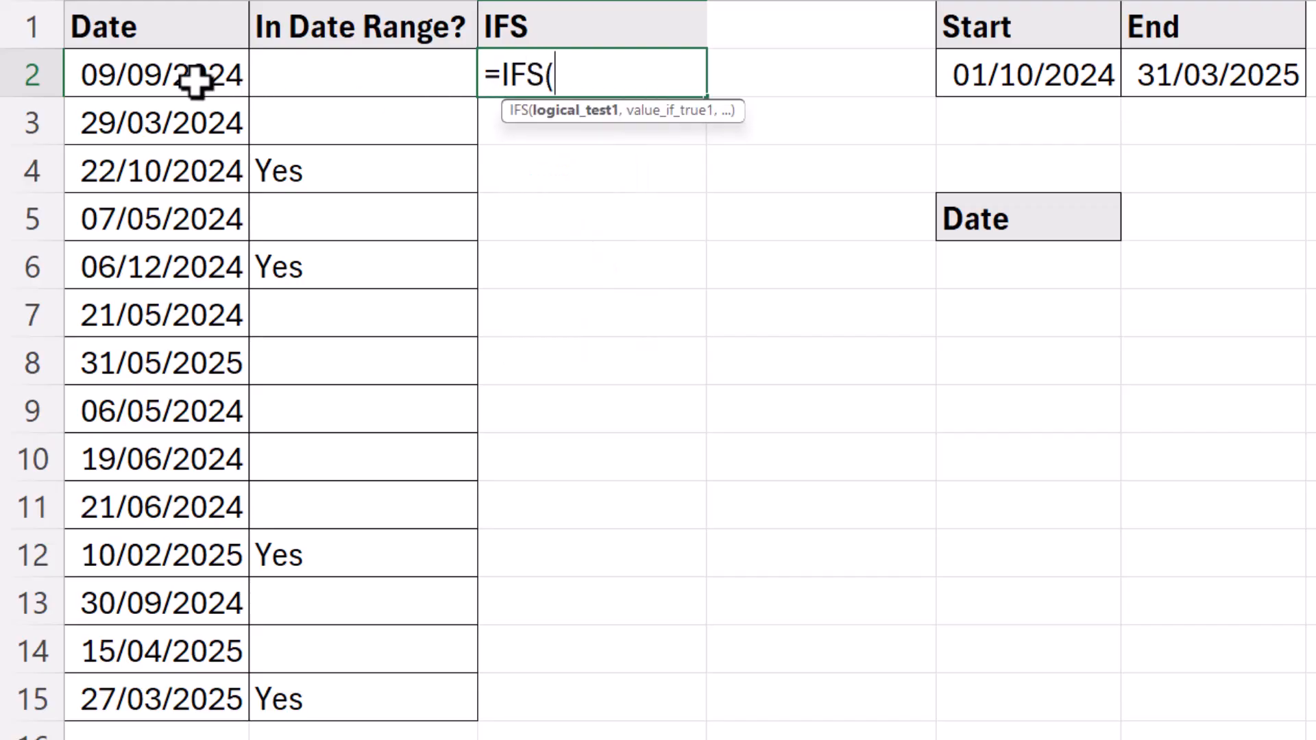
drag(195, 80, 106, 675)
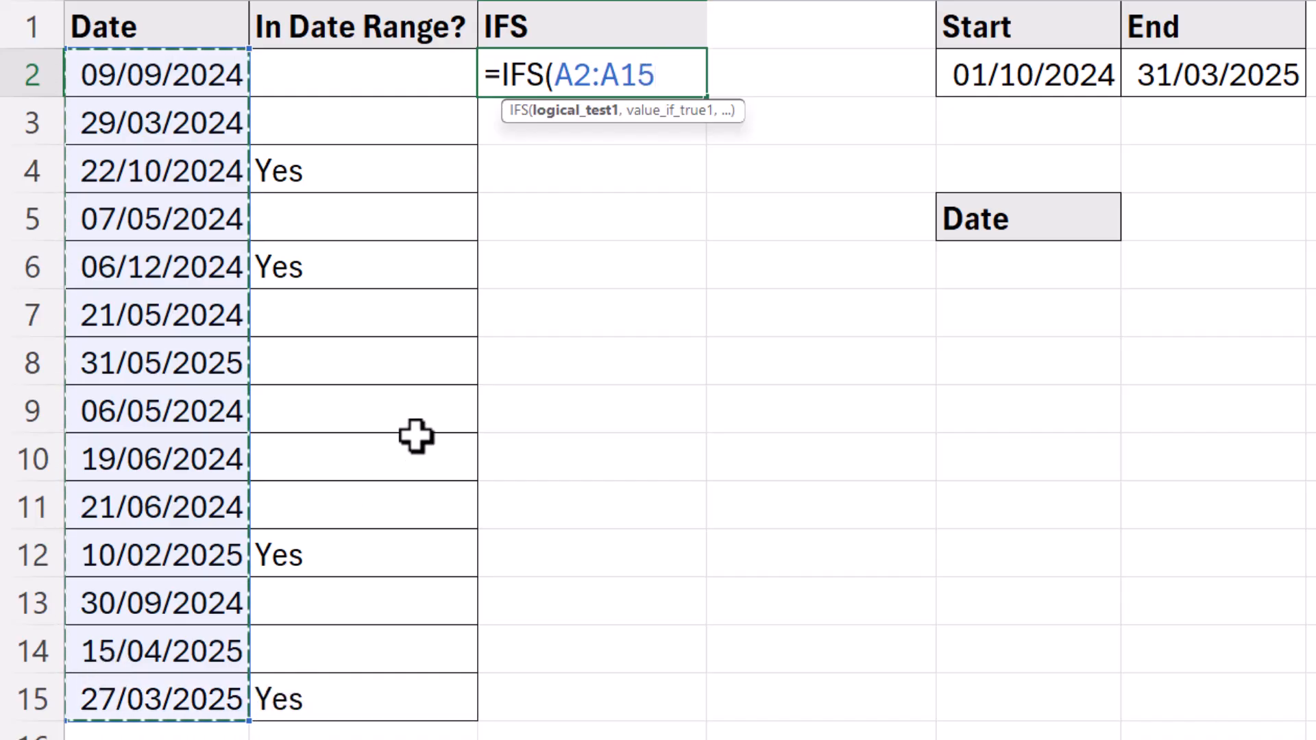
text(<)
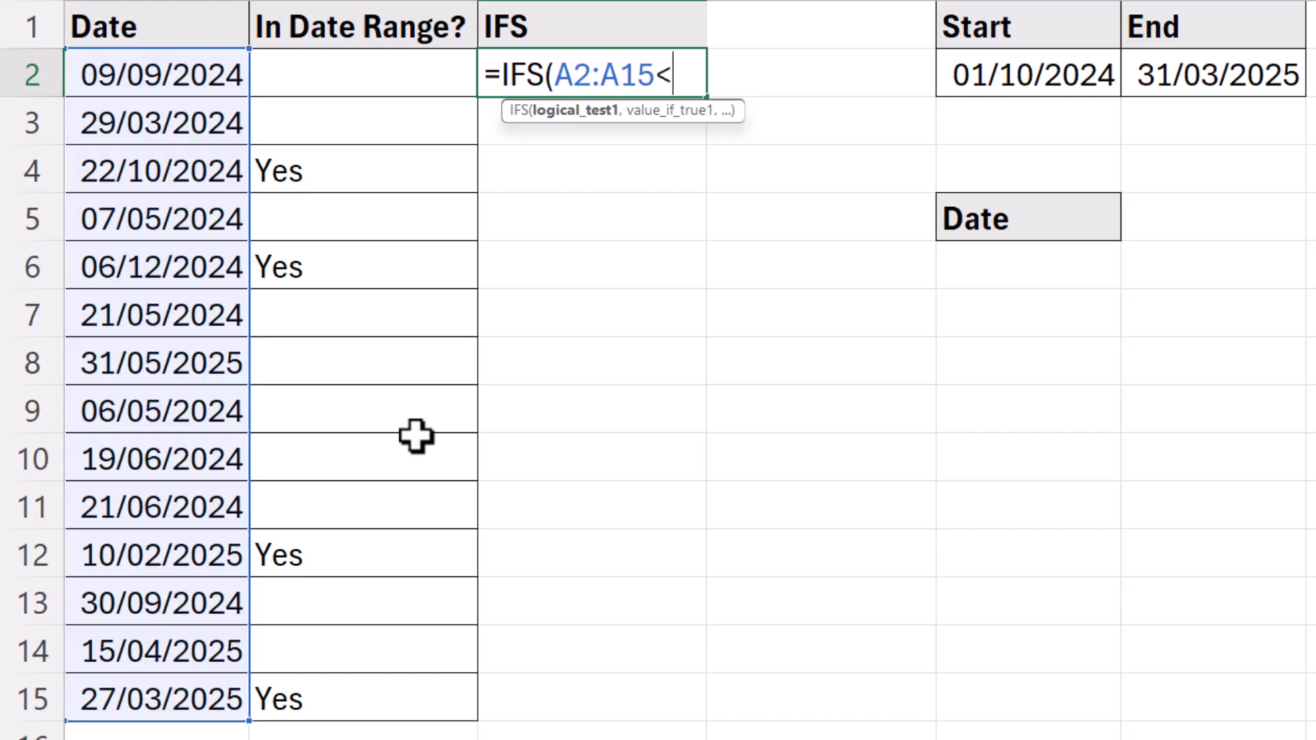
click(997, 59)
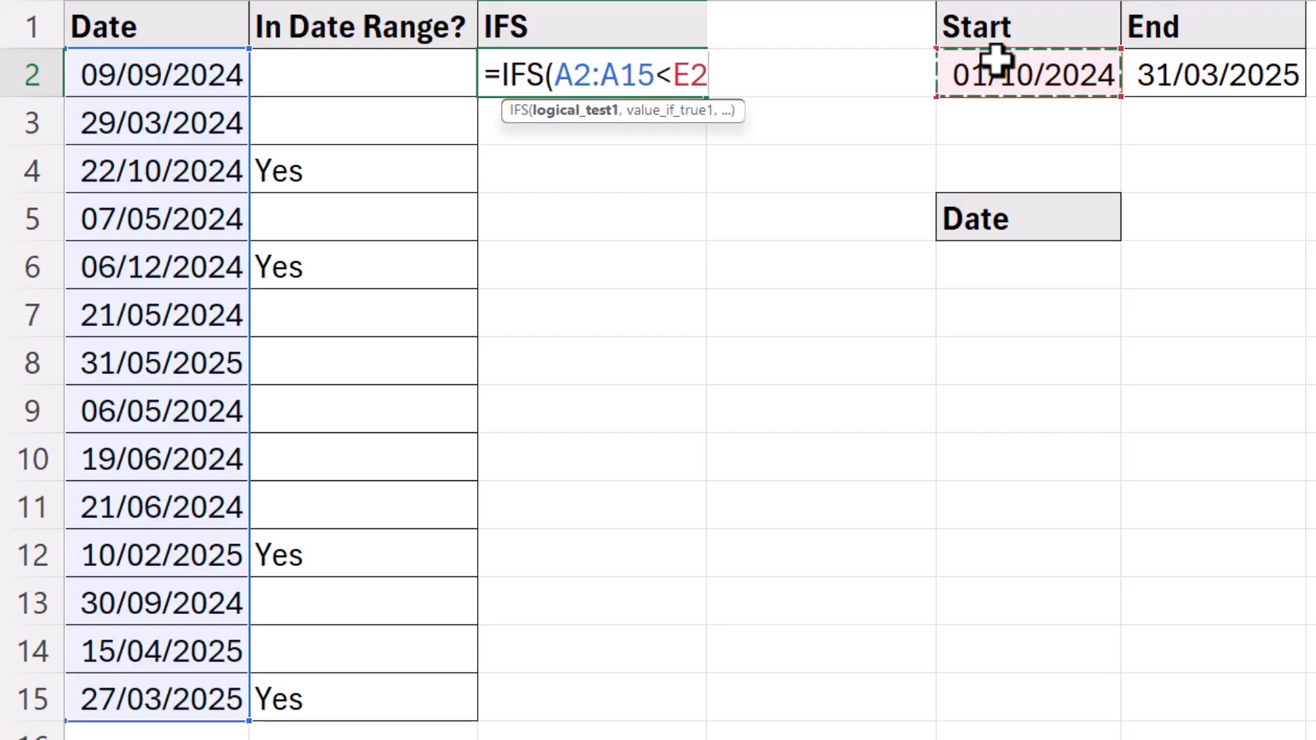
text(,)
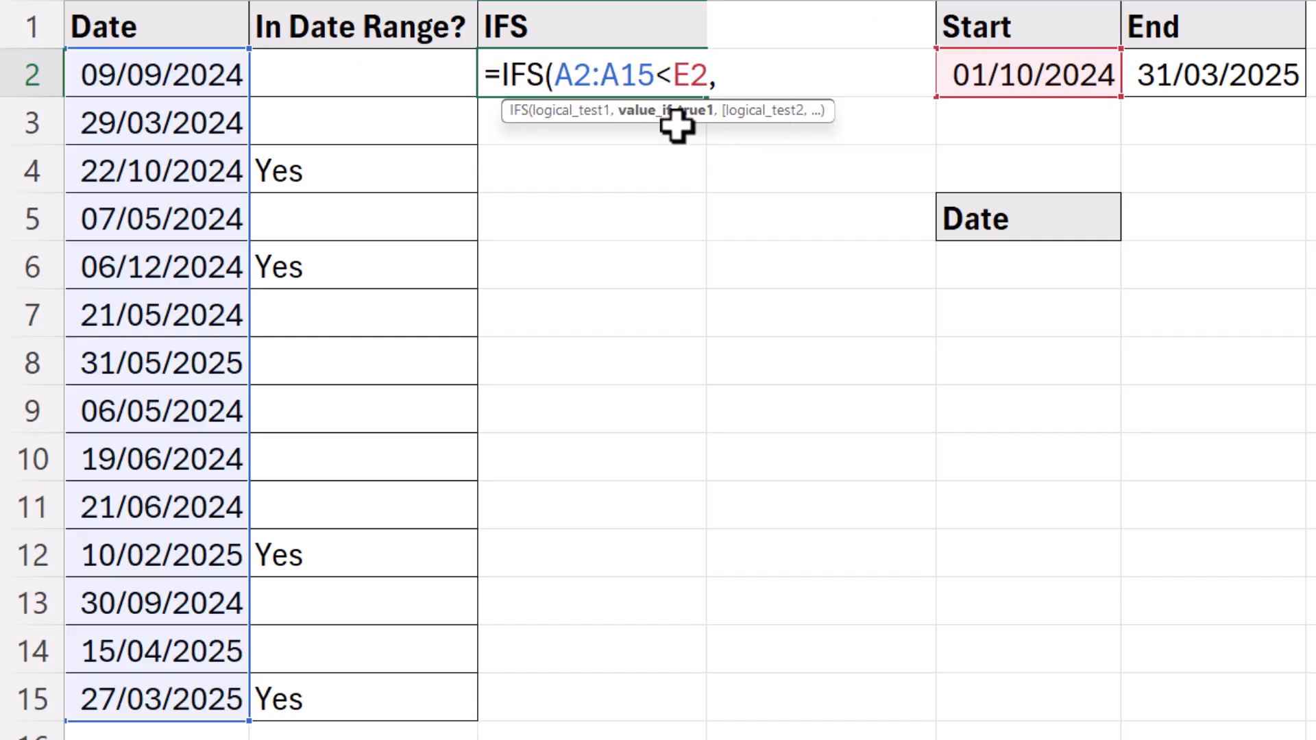
text("",)
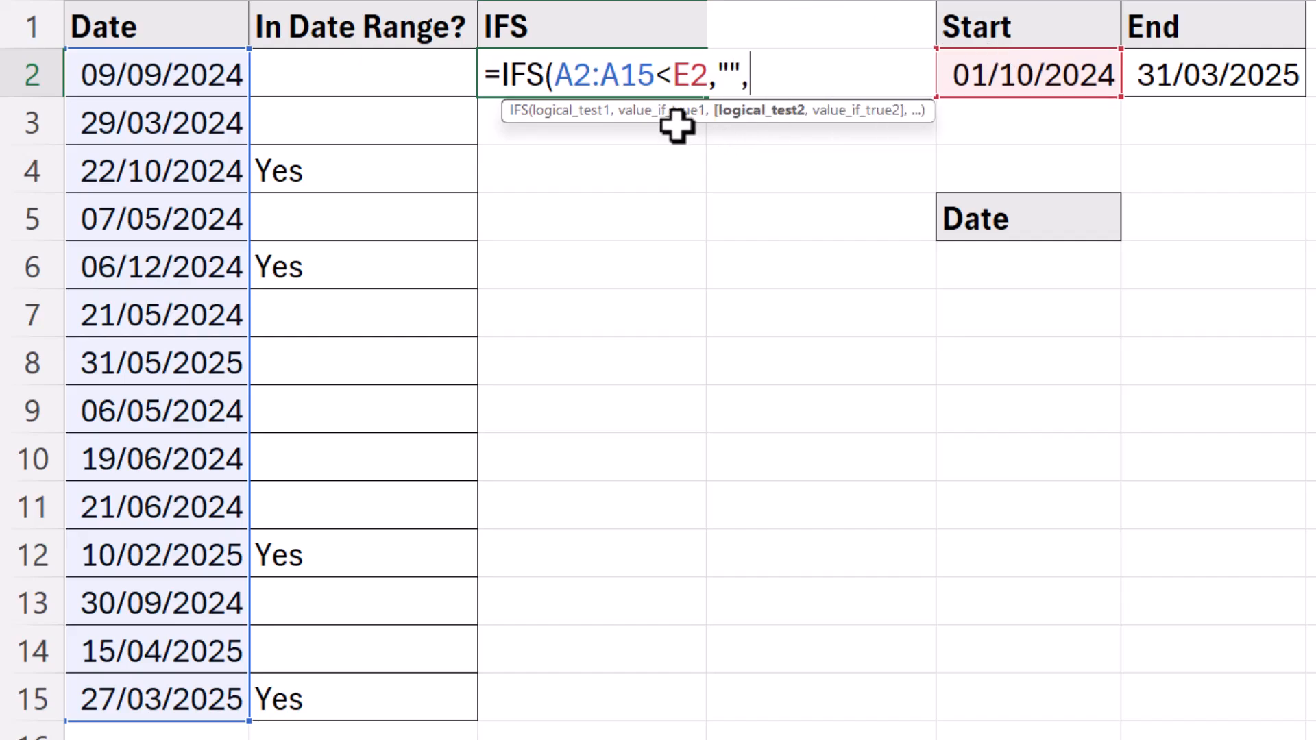
Step: Add a second test to the IFS formula in C2, A2:A15>F2, returning an empty string ""
drag(120, 89, 165, 699)
text(>)
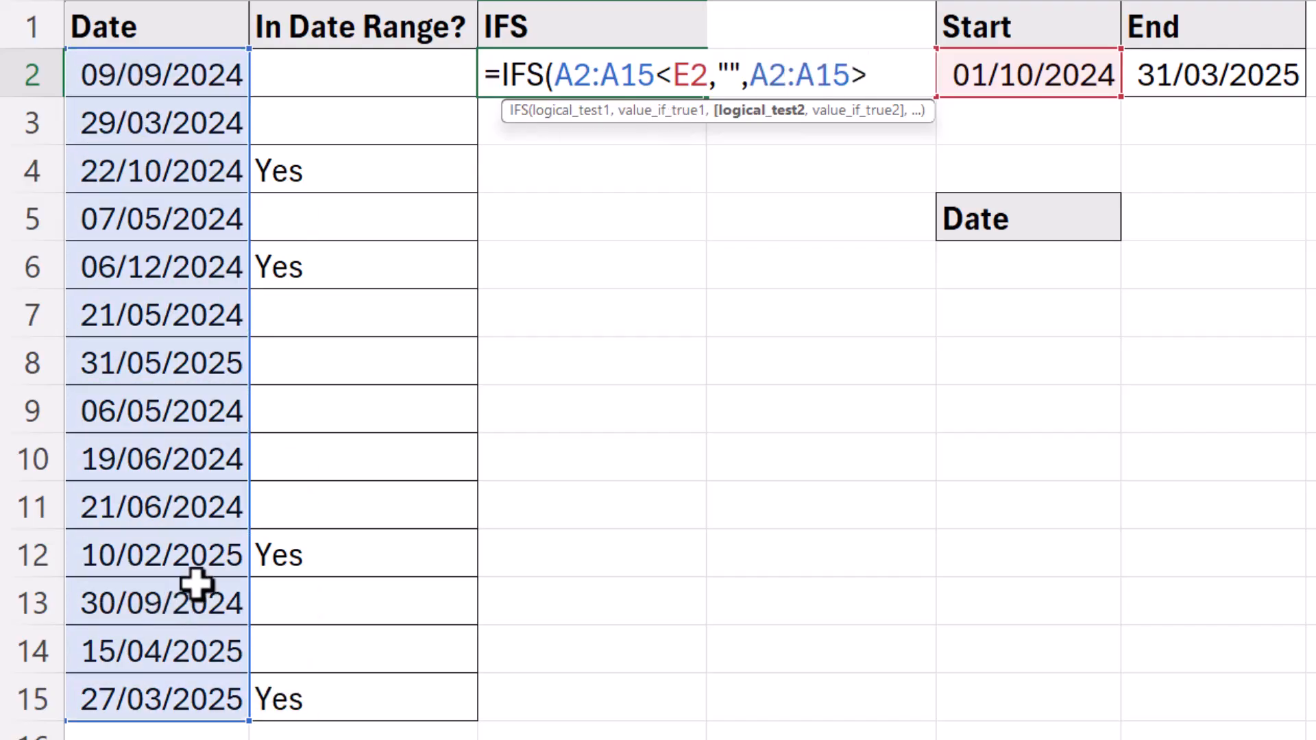
click(1220, 74)
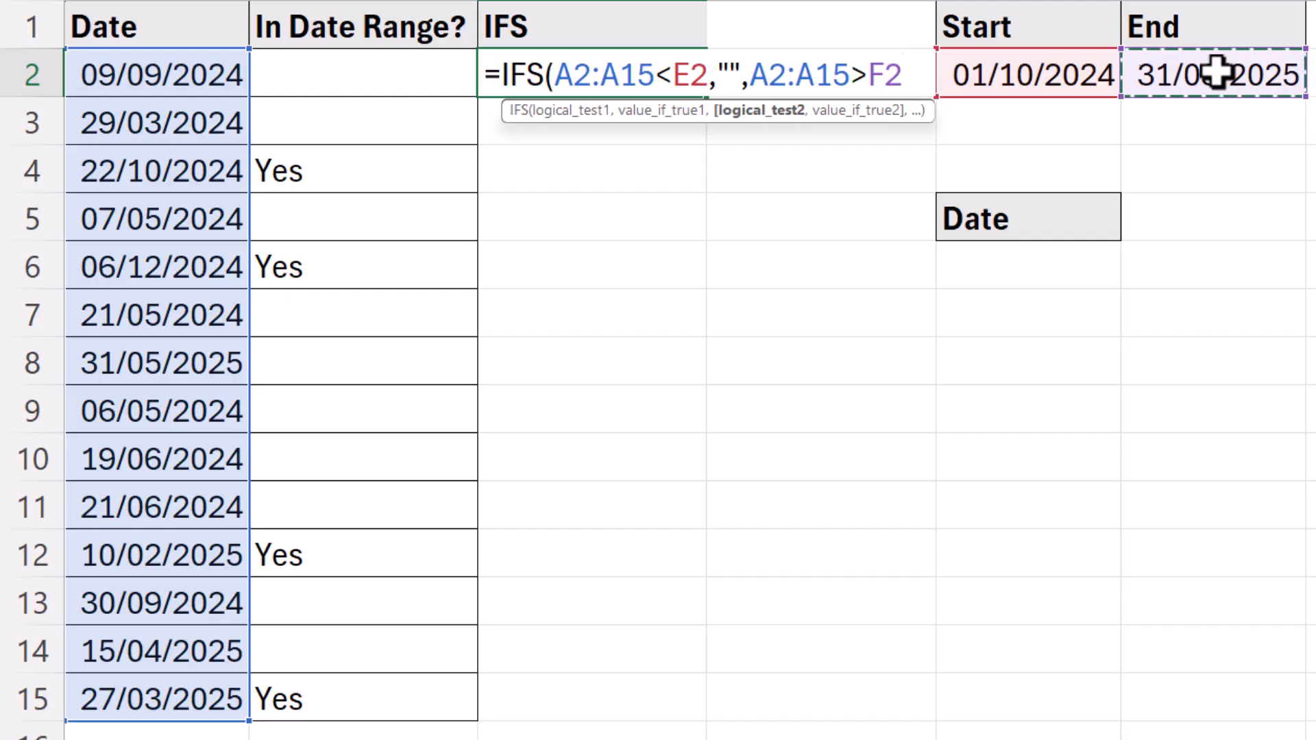
text(,)
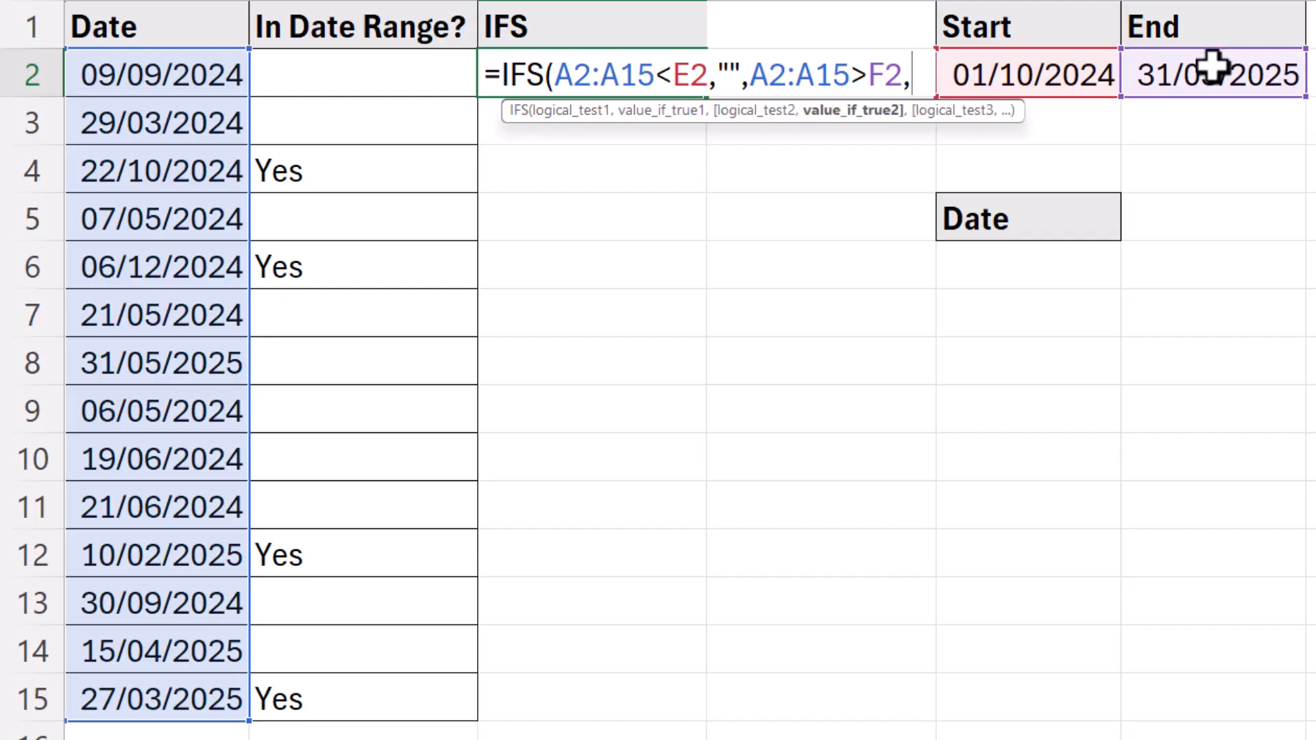
text("")
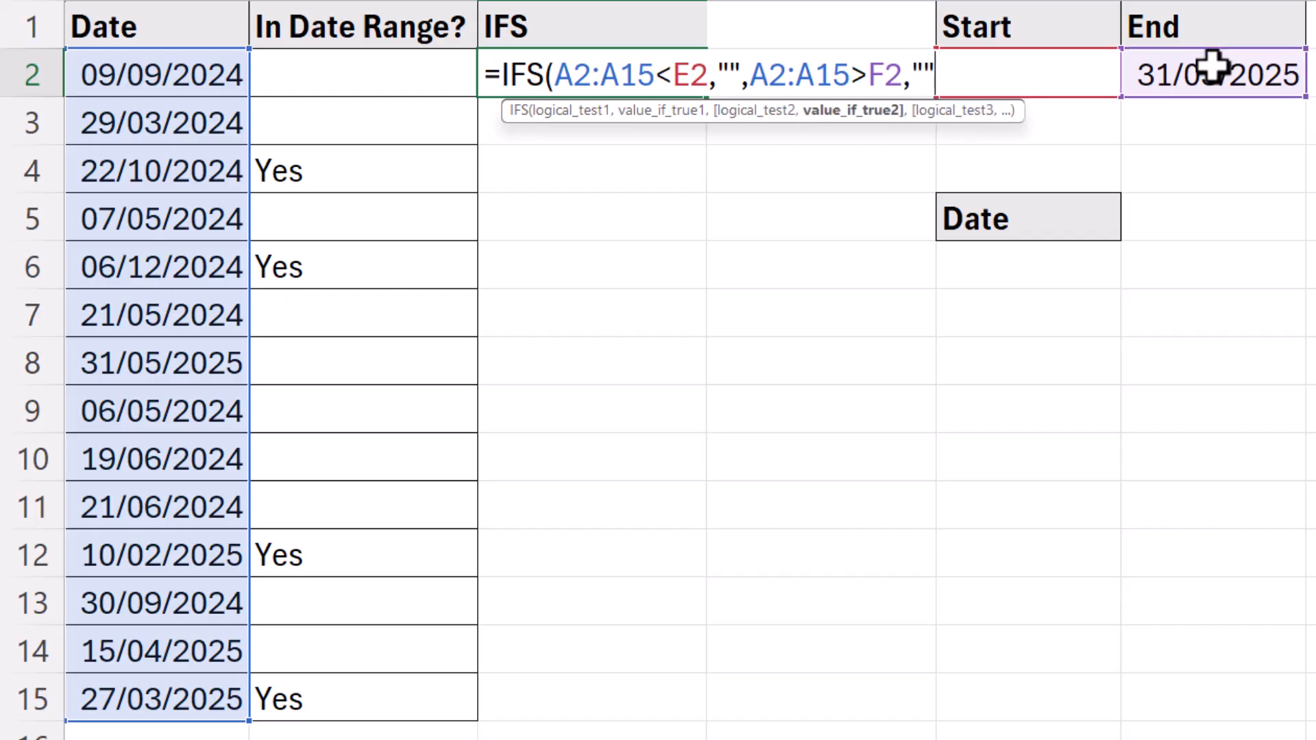
text(,)
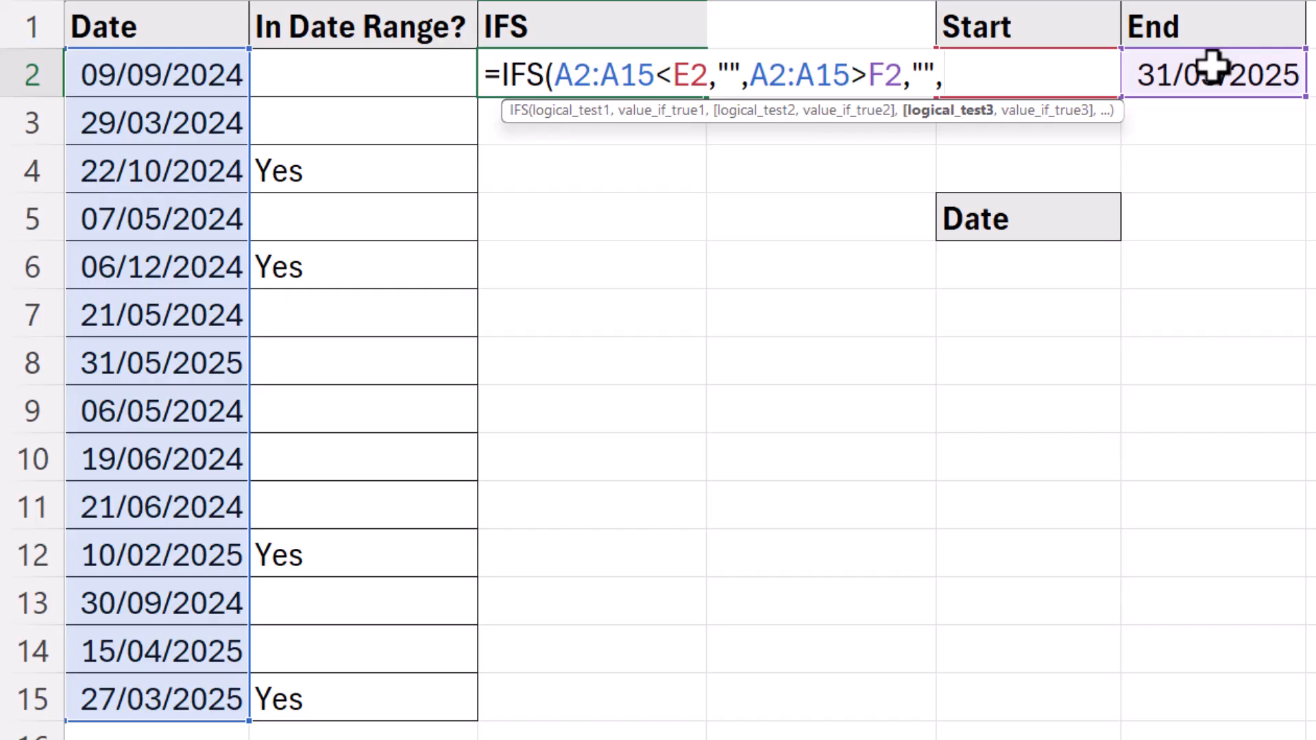
Step: Finish the IFS formula in C2 with a final TRUE condition that returns "Yes", and enter it
text(TRUE,)
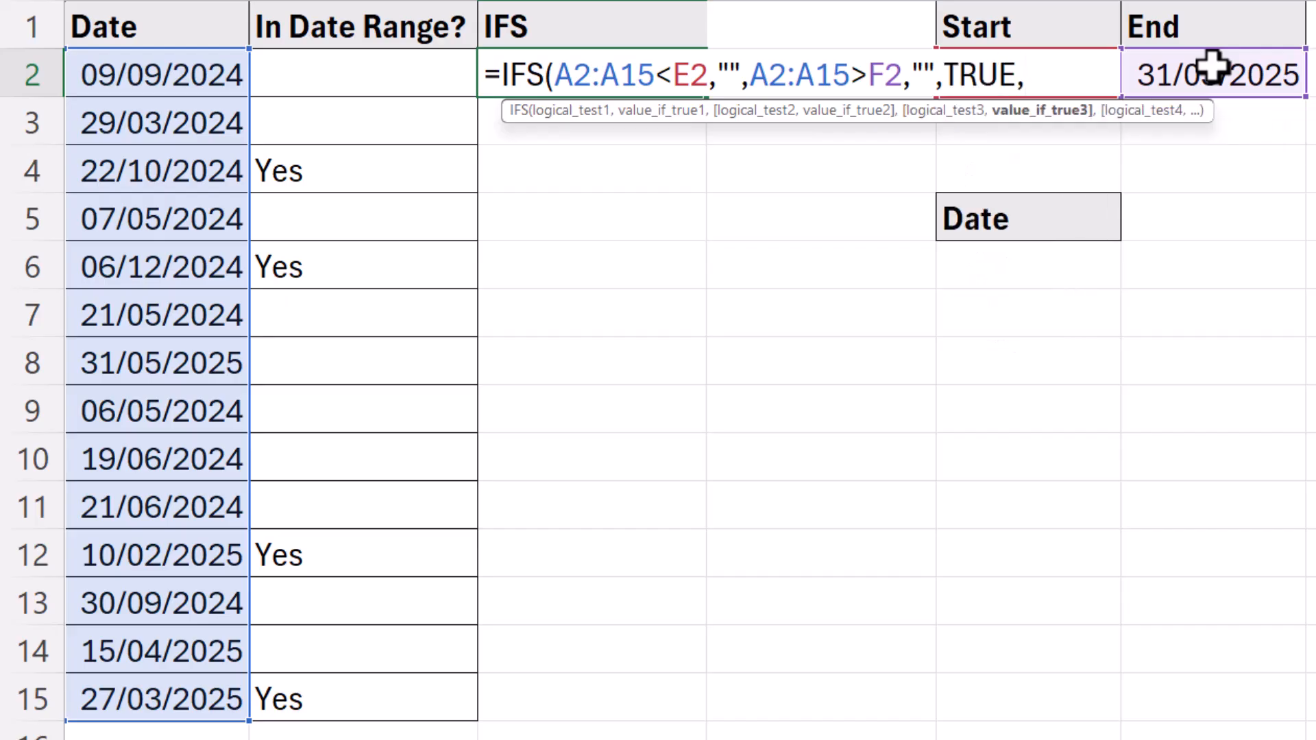
text("Yes)
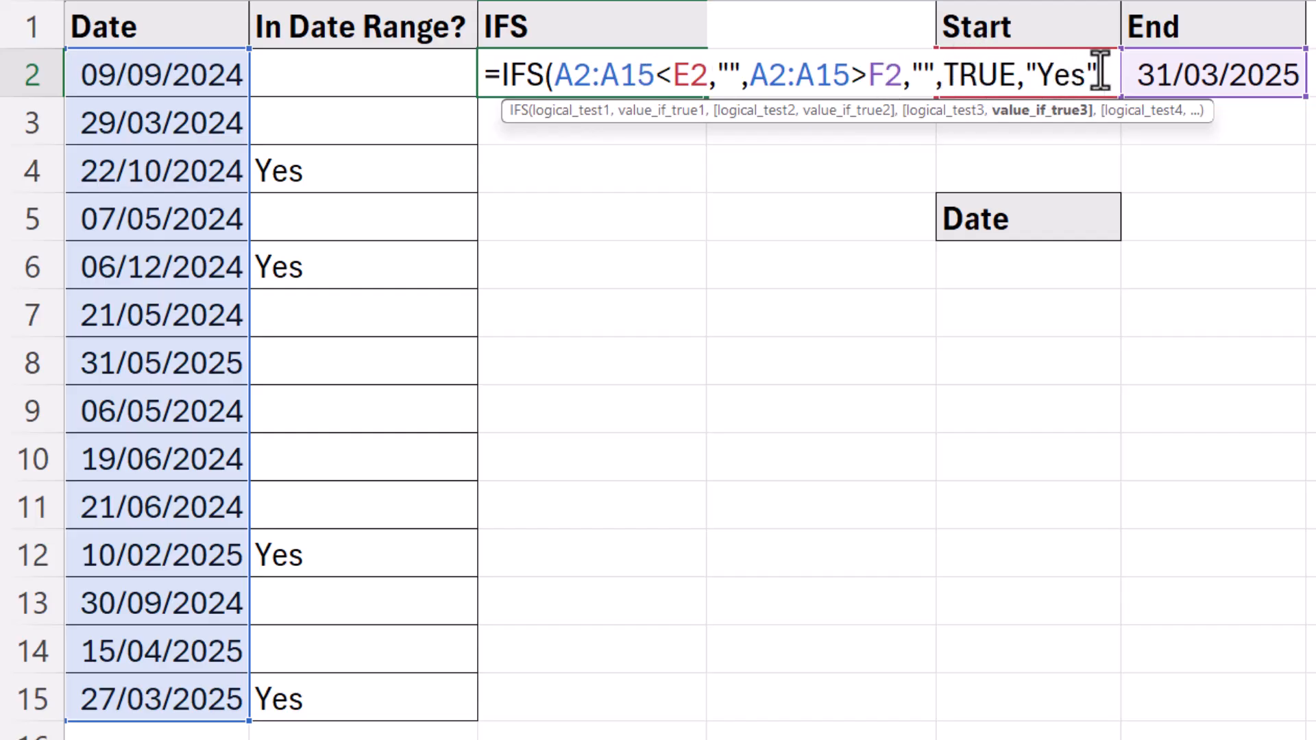
text())
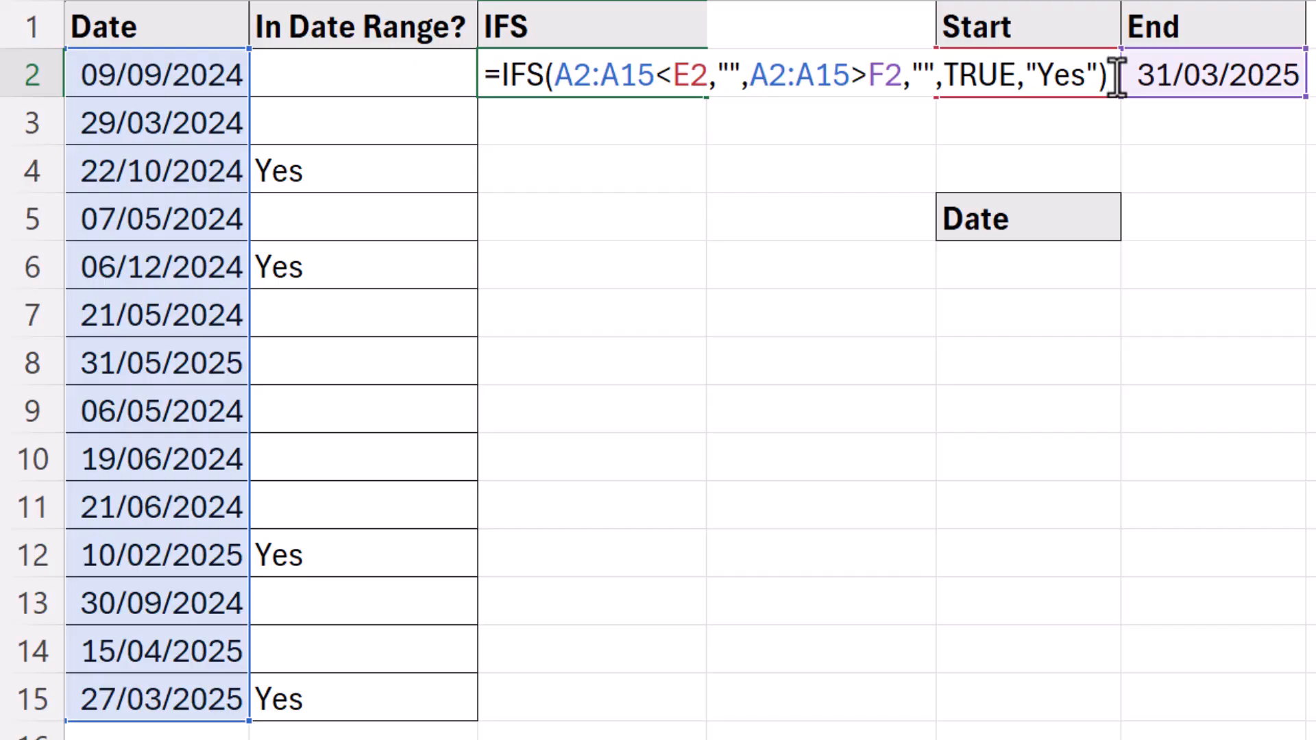
key(Return)
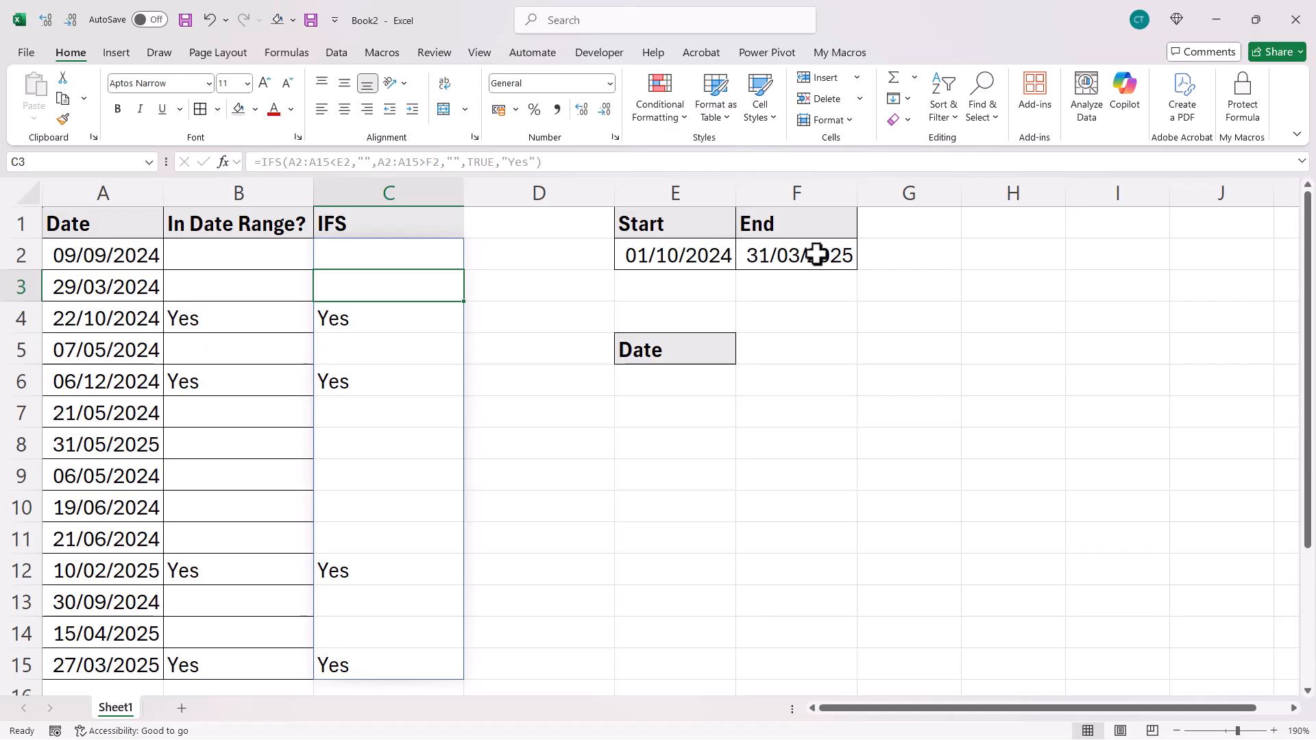
Step: Insert a new column before column D and copy the IFS formula text from C2 into D2
right_click(532, 186)
click(586, 384)
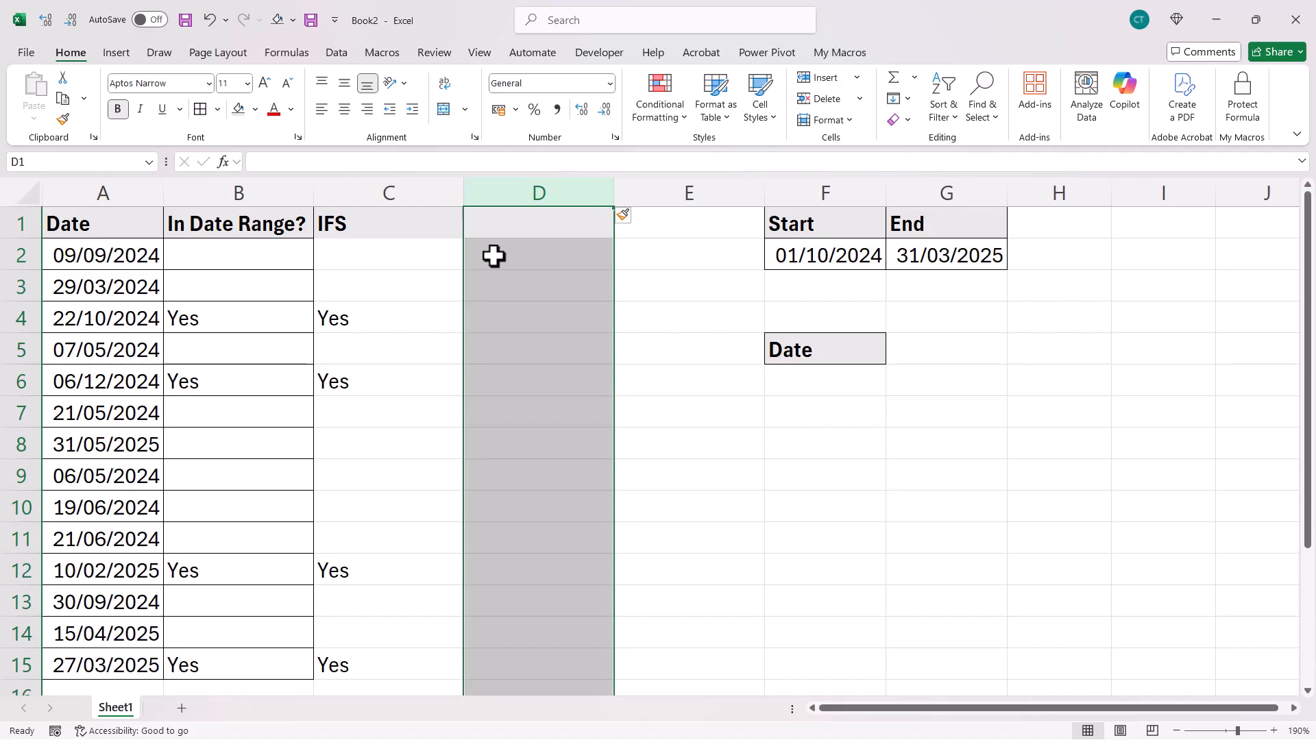
double_click(388, 251)
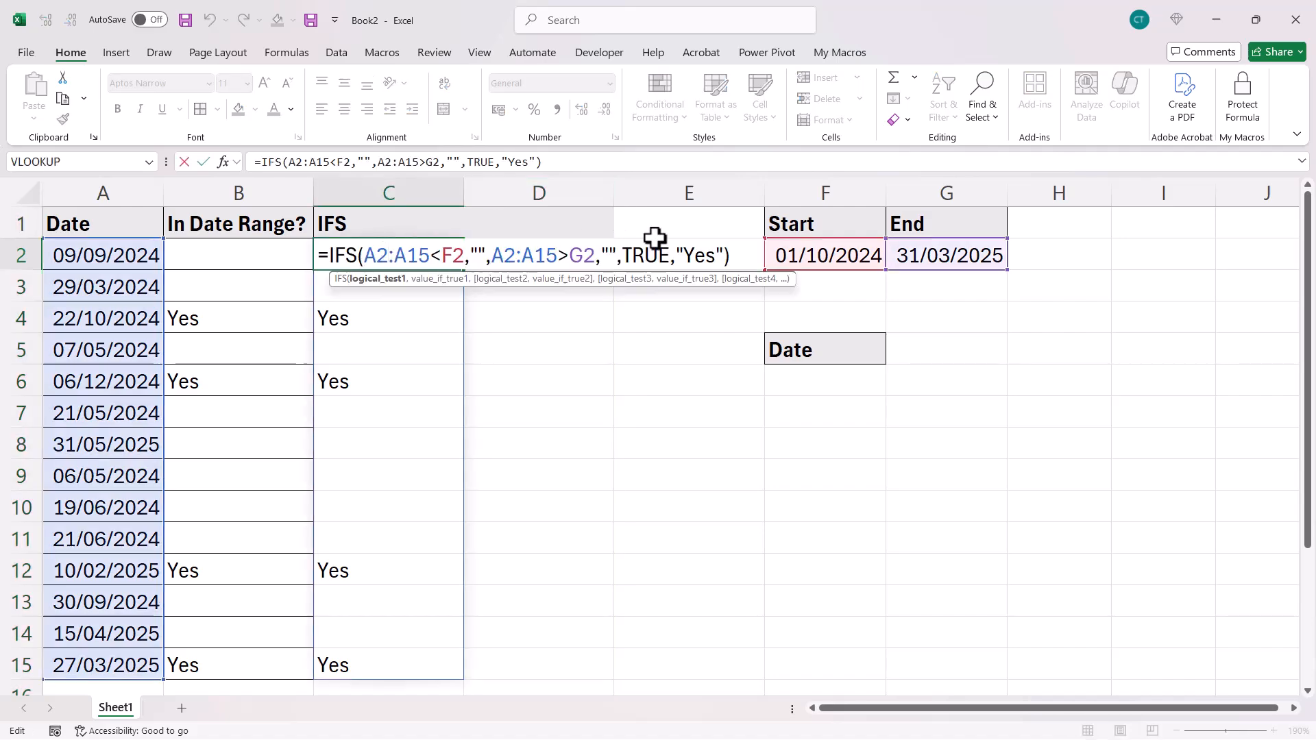
drag(731, 256, 294, 266)
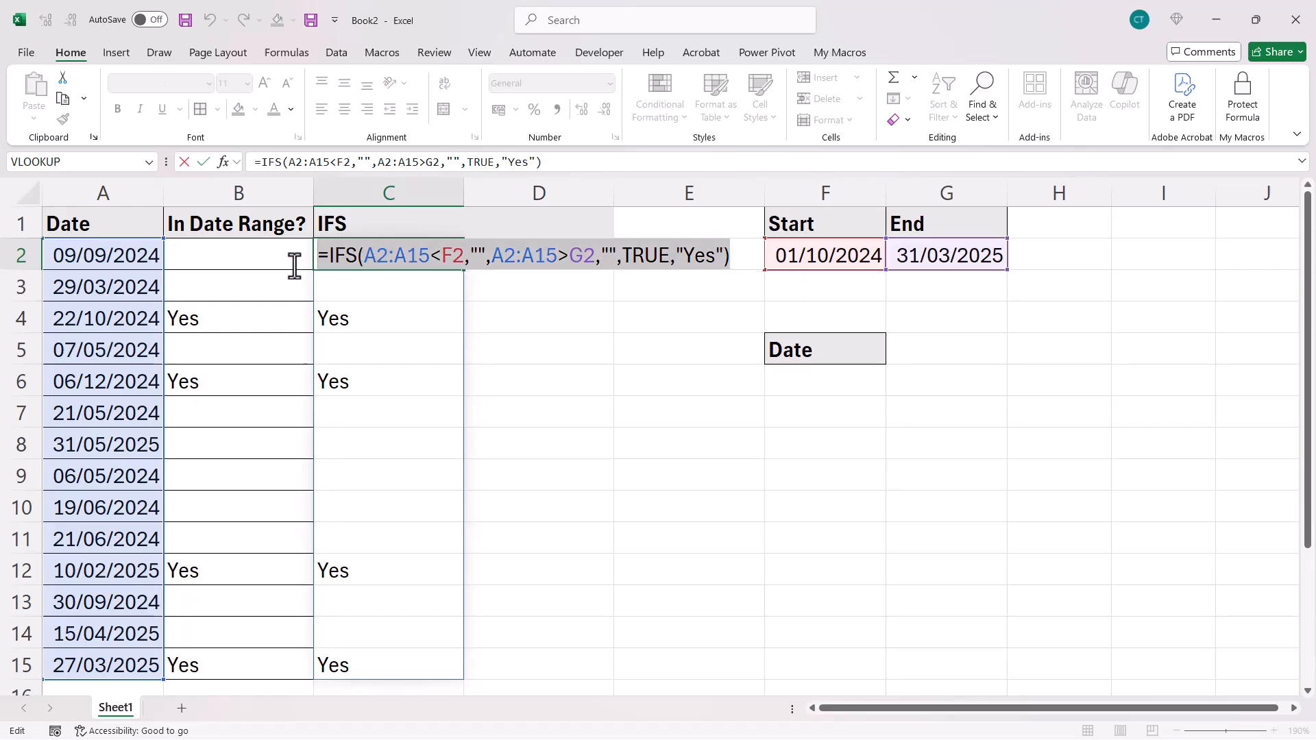
key(Escape)
click(484, 253)
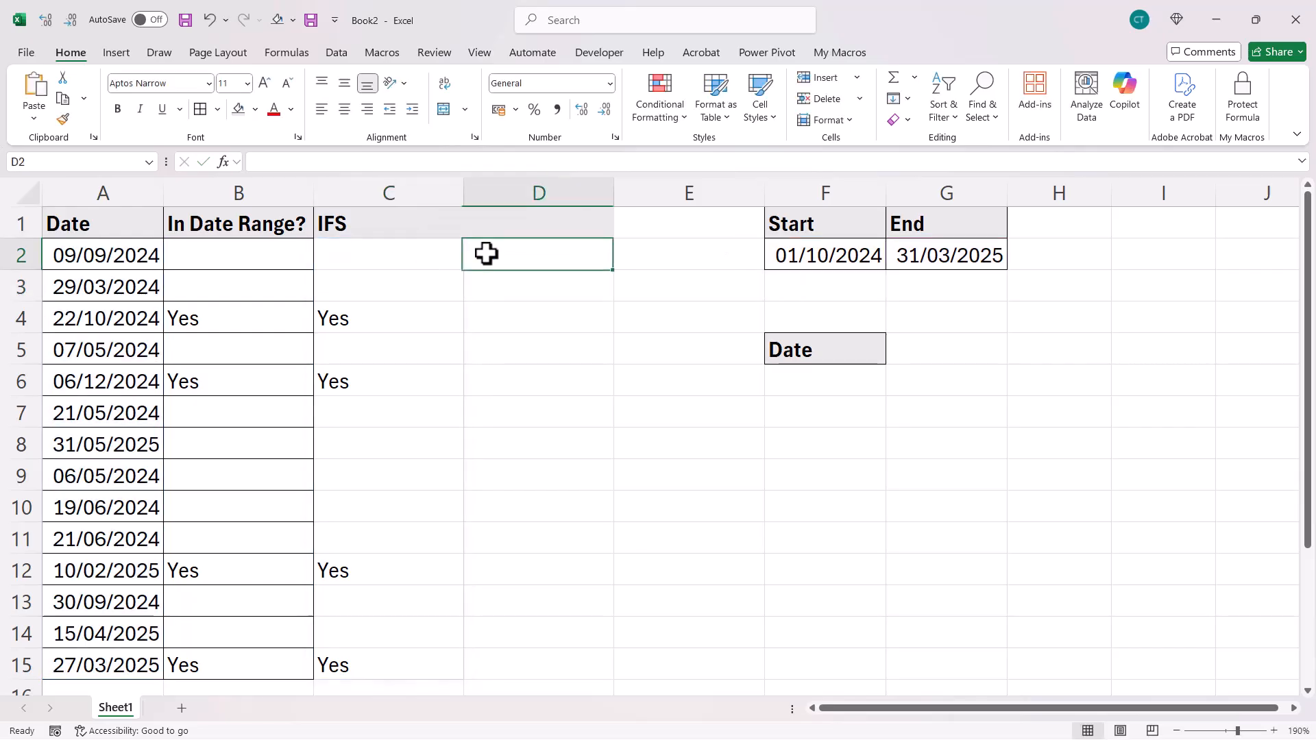
double_click(485, 255)
key(ctrl+v)
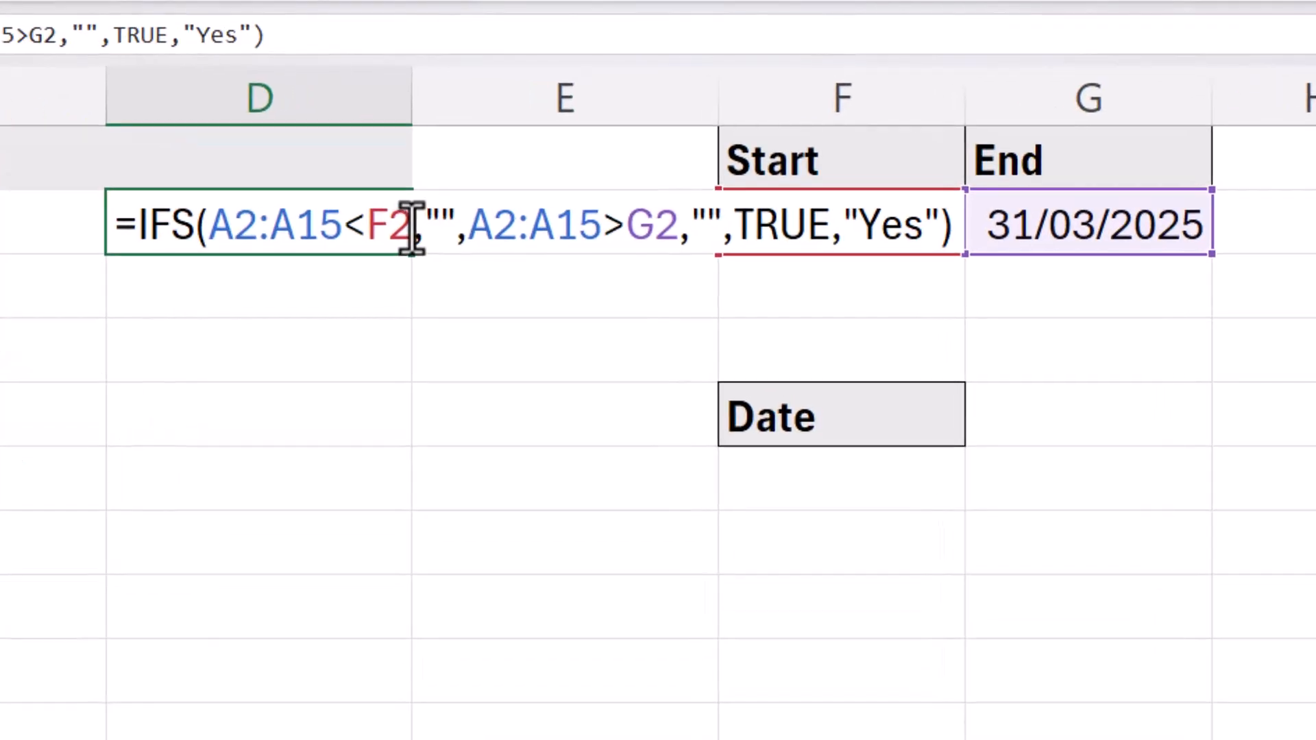
Step: In the D2 formula, replace the start date reference F2 with the quoted date "01/10/24"
double_click(379, 225)
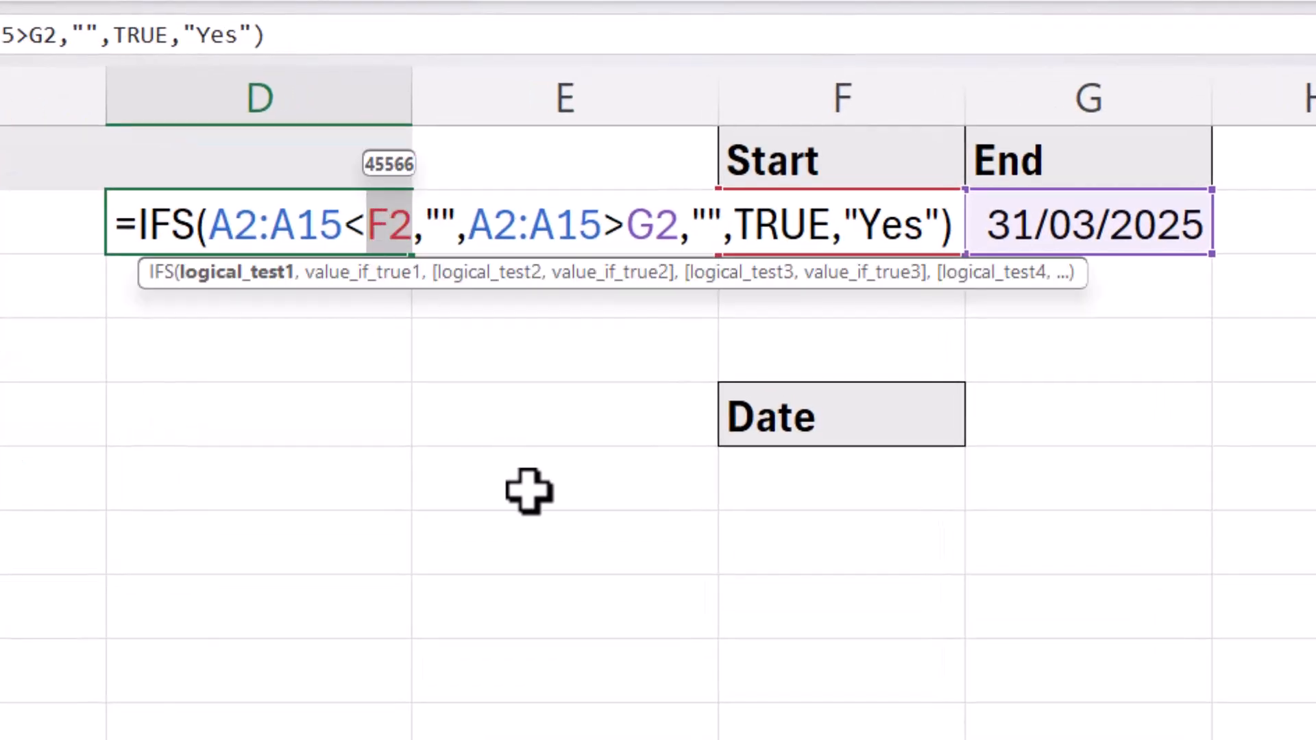
text(")
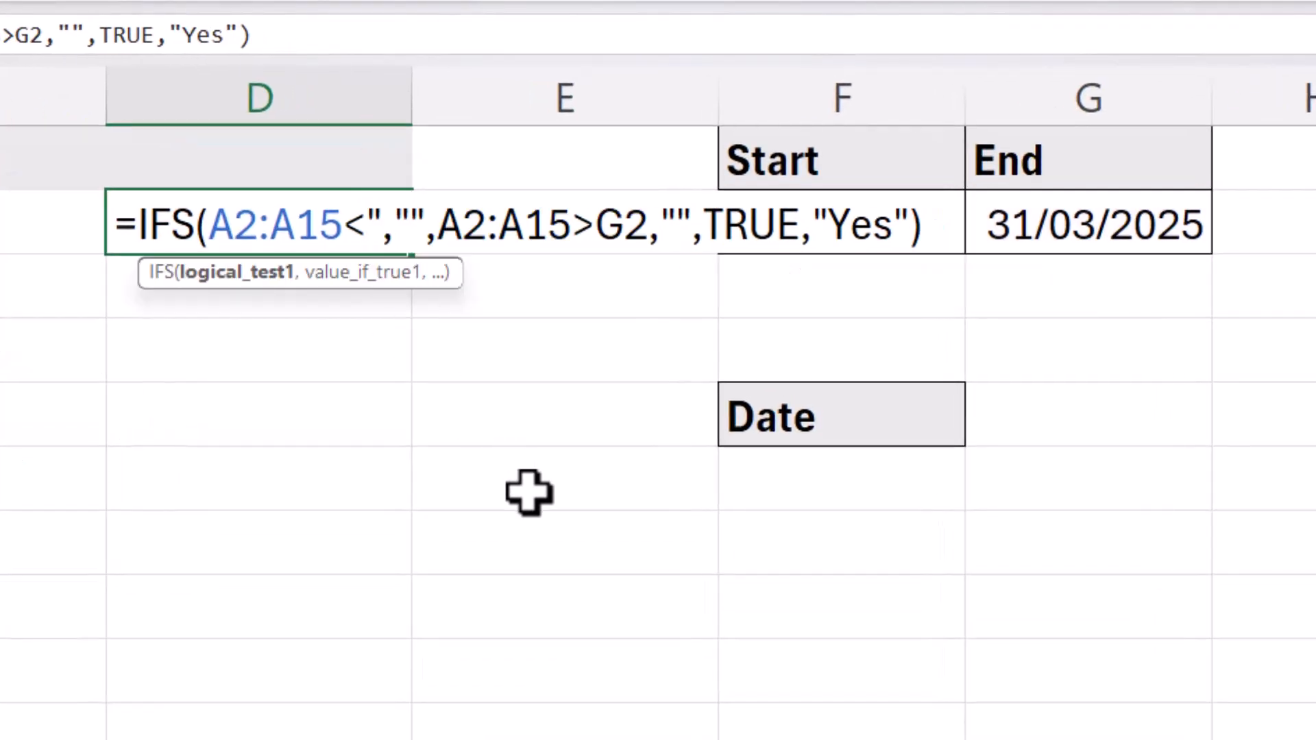
text(01/)
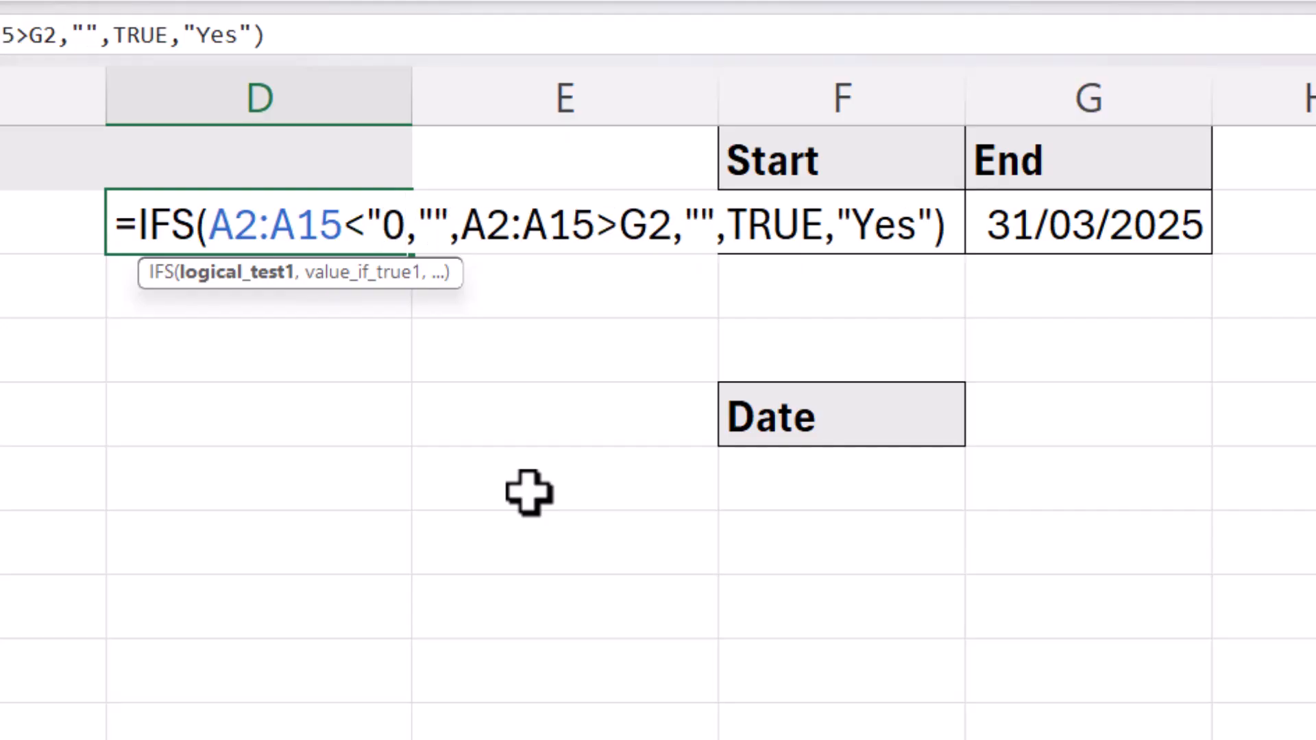
text(10/)
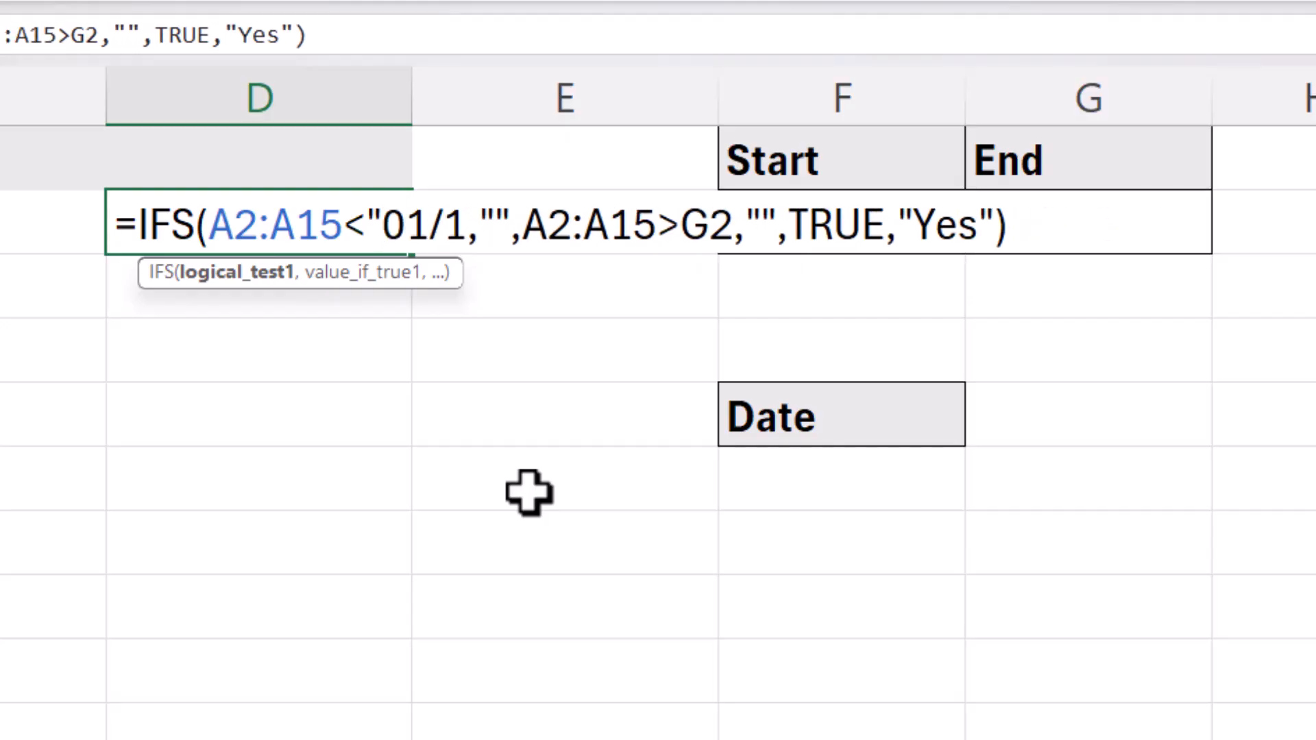
text(24")
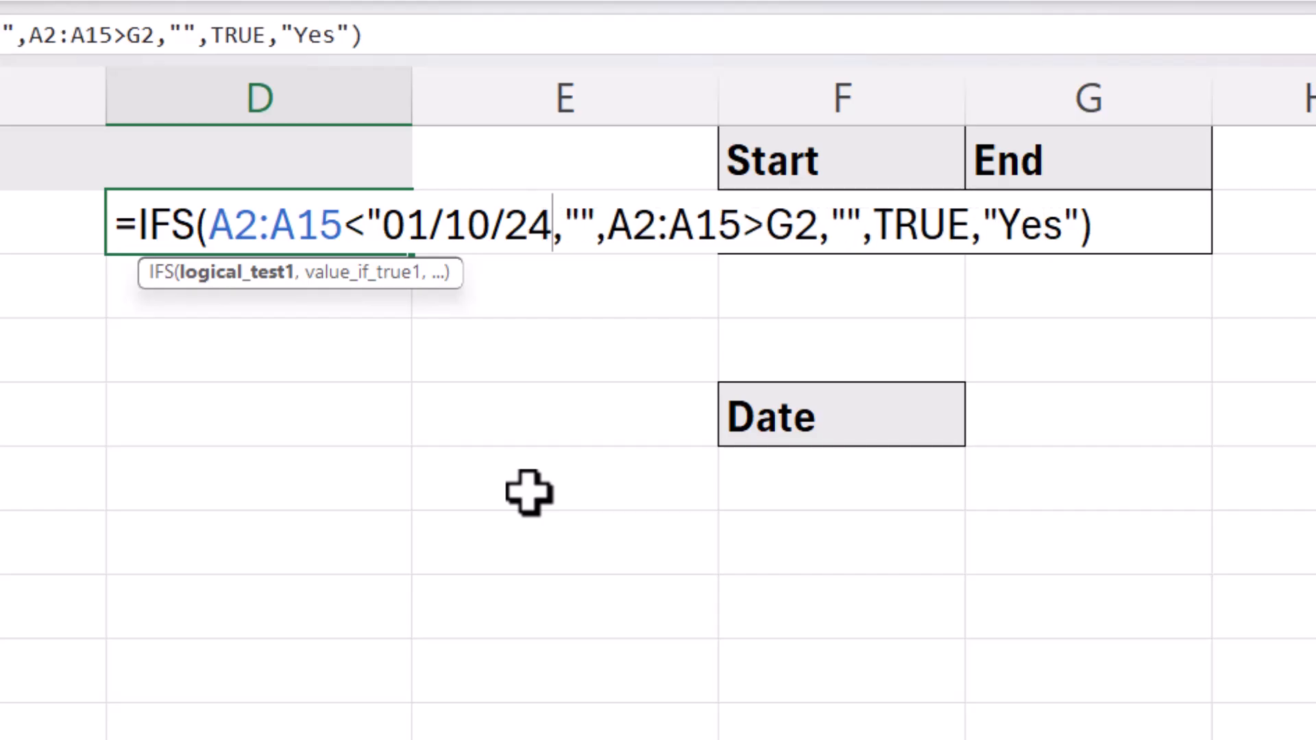
Step: Replace the end date reference G2 in the D2 formula with the quoted date "31/03/25" and enter the formula
double_click(831, 223)
text(")
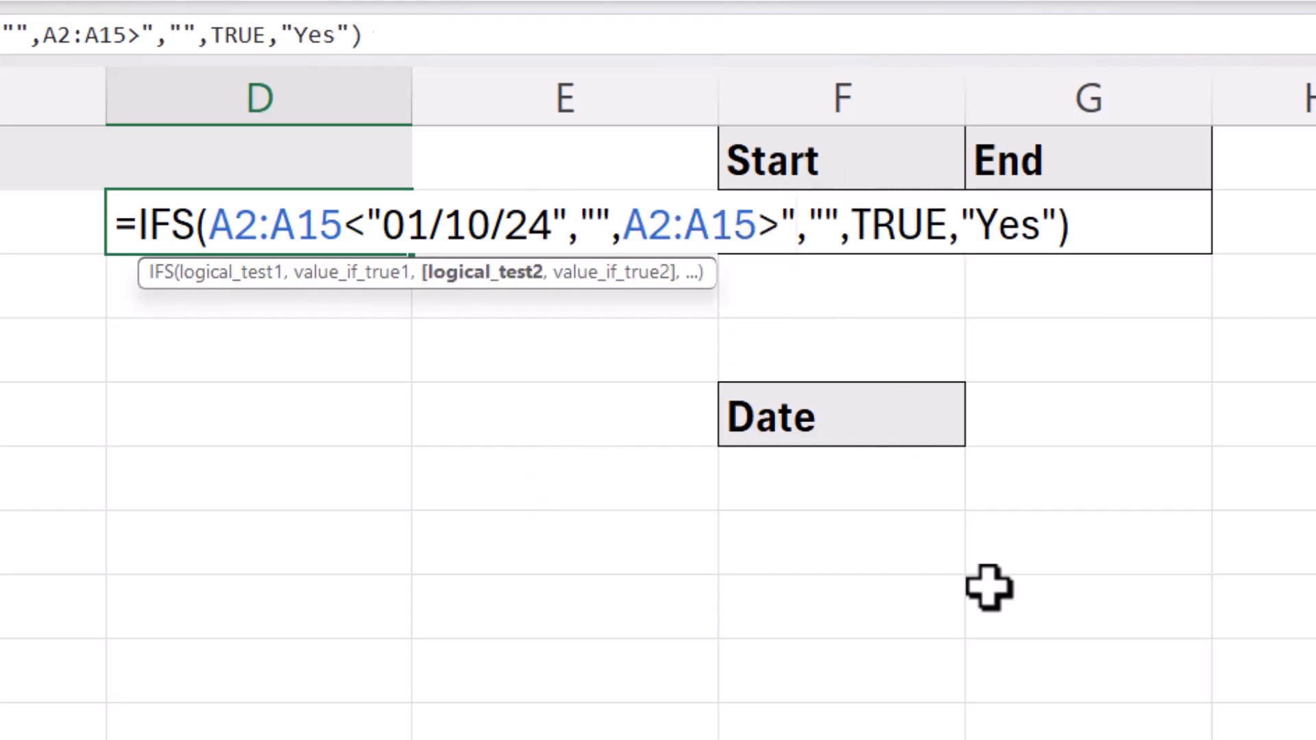
text(31/)
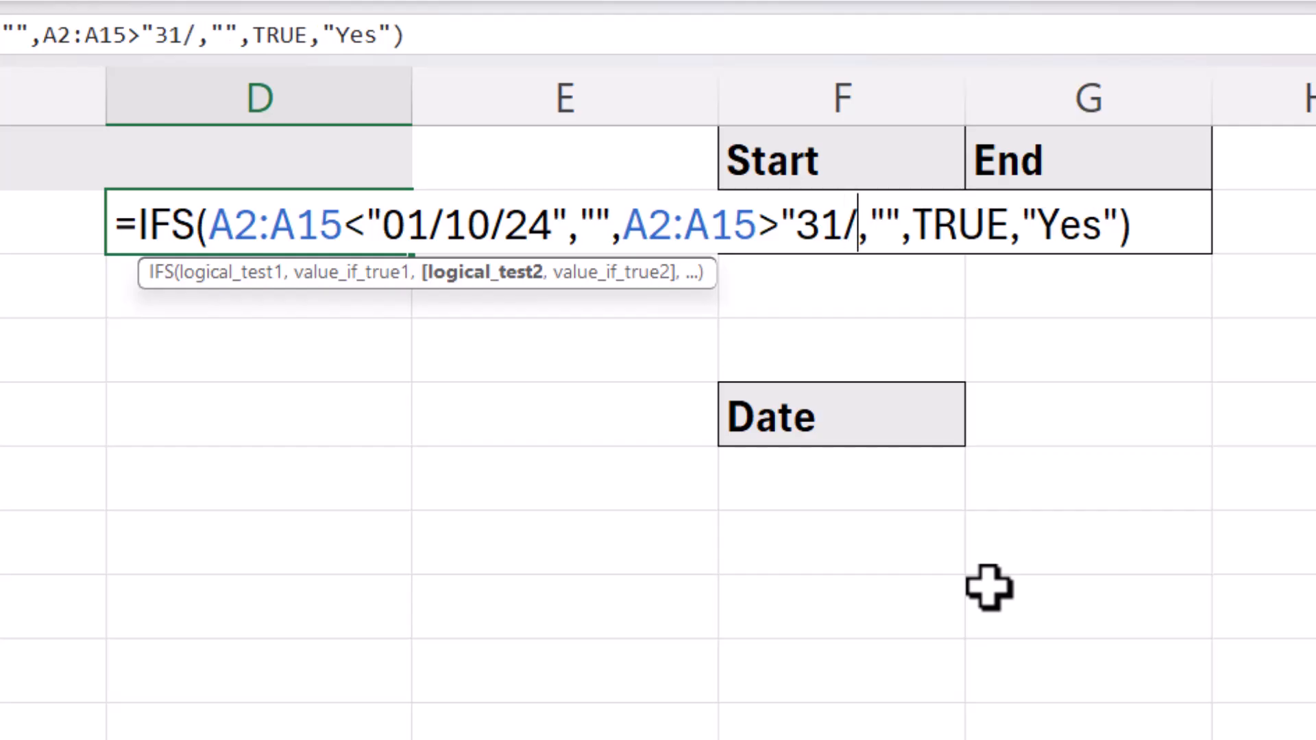
text(03/25)
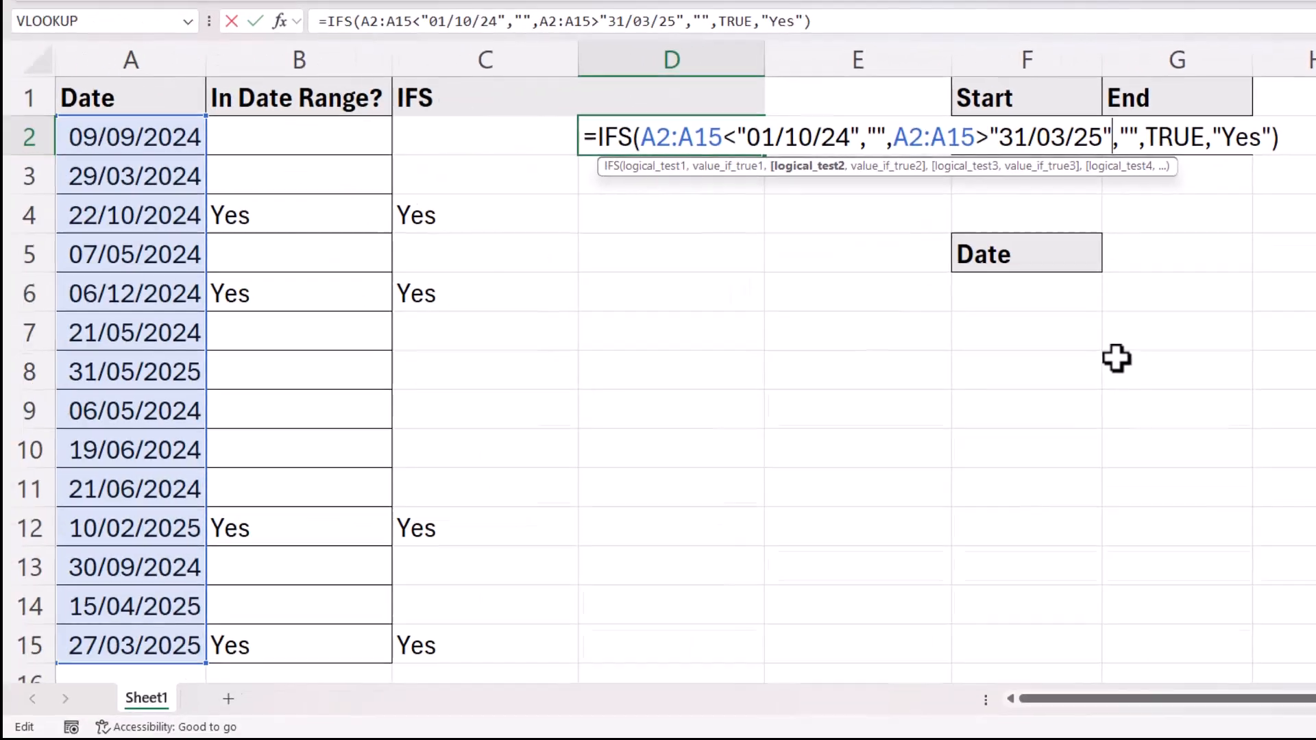
key(Return)
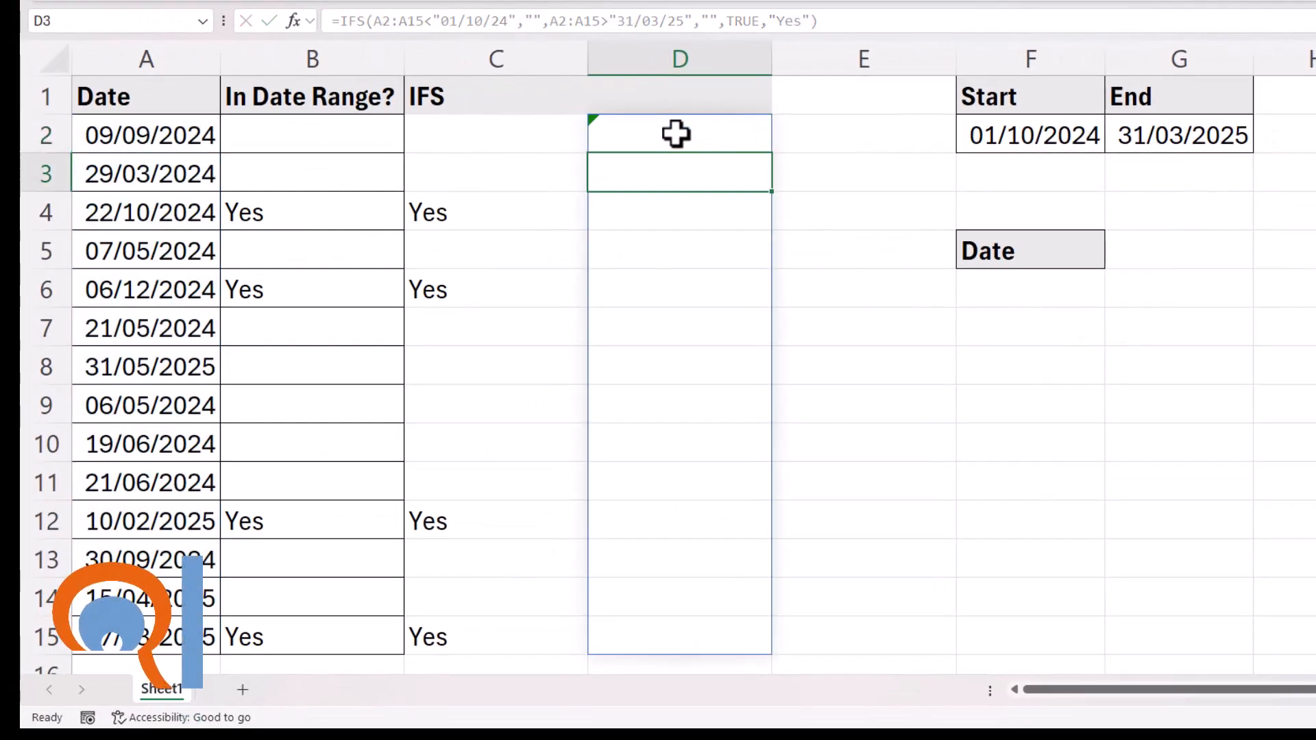
Step: Examine how the quoted start date is evaluated inside the IFS formula in D2
double_click(675, 133)
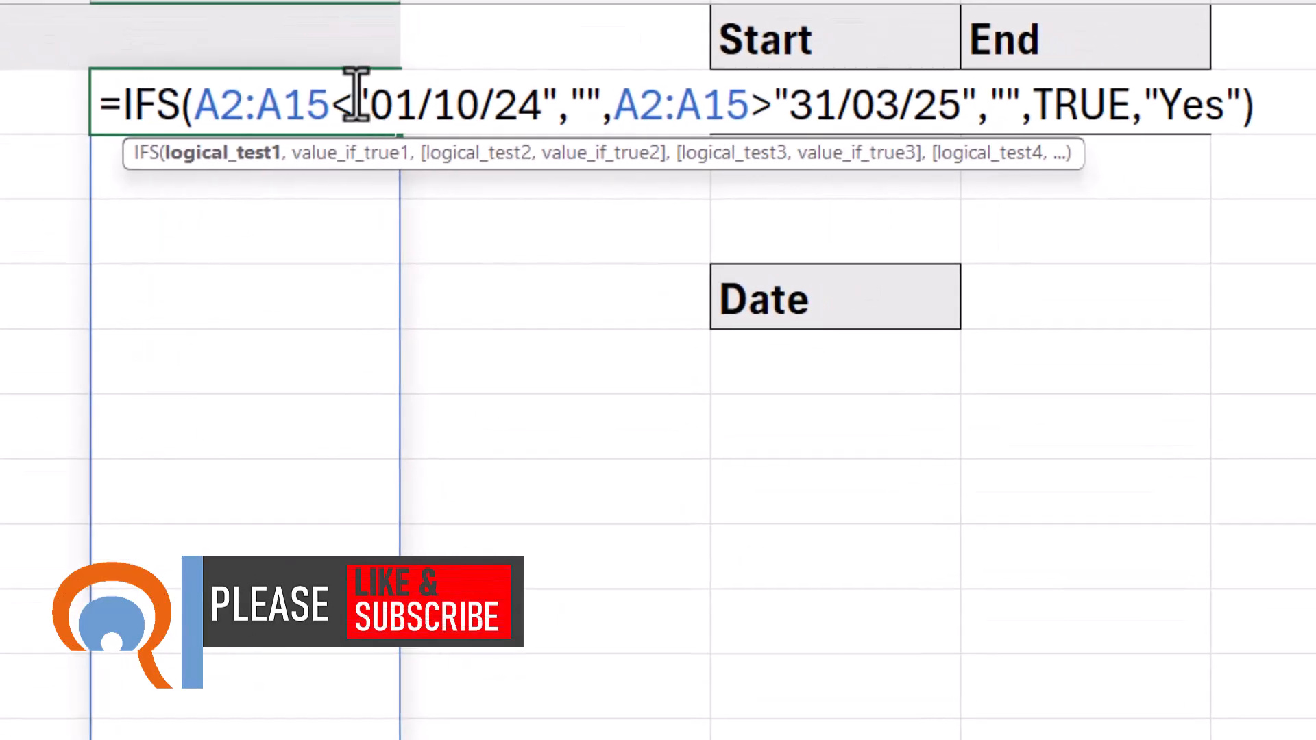
drag(356, 96, 550, 99)
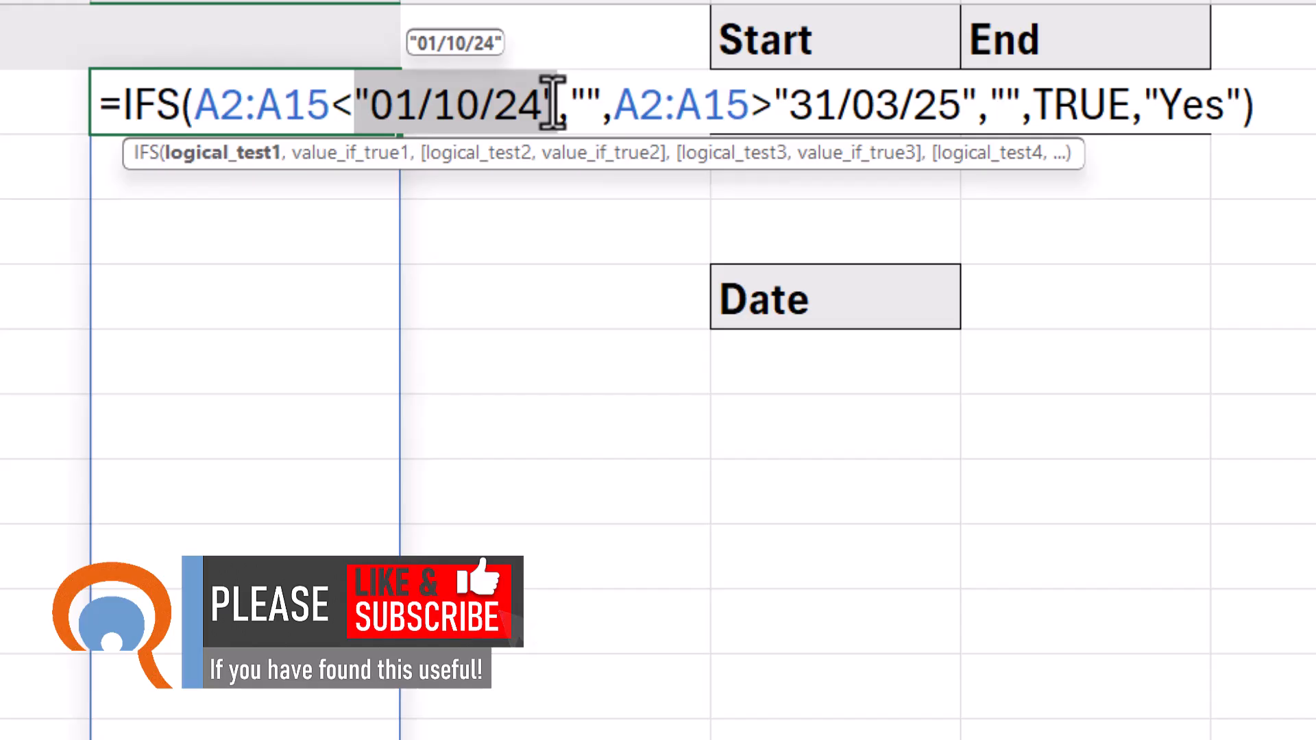
key(Escape)
Step: Switch the start and end dates in F2:G2 to General format, and return them to Short Date
click(894, 100)
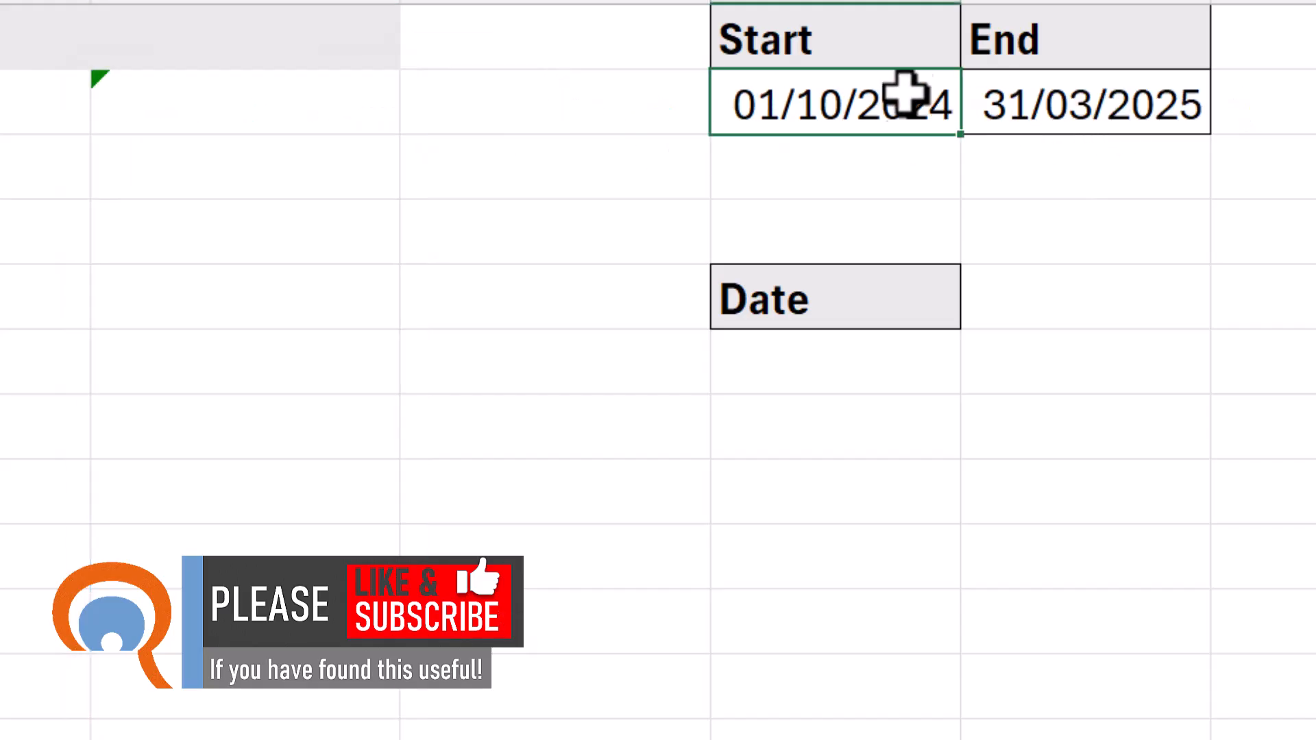
drag(895, 99, 1071, 109)
click(612, 81)
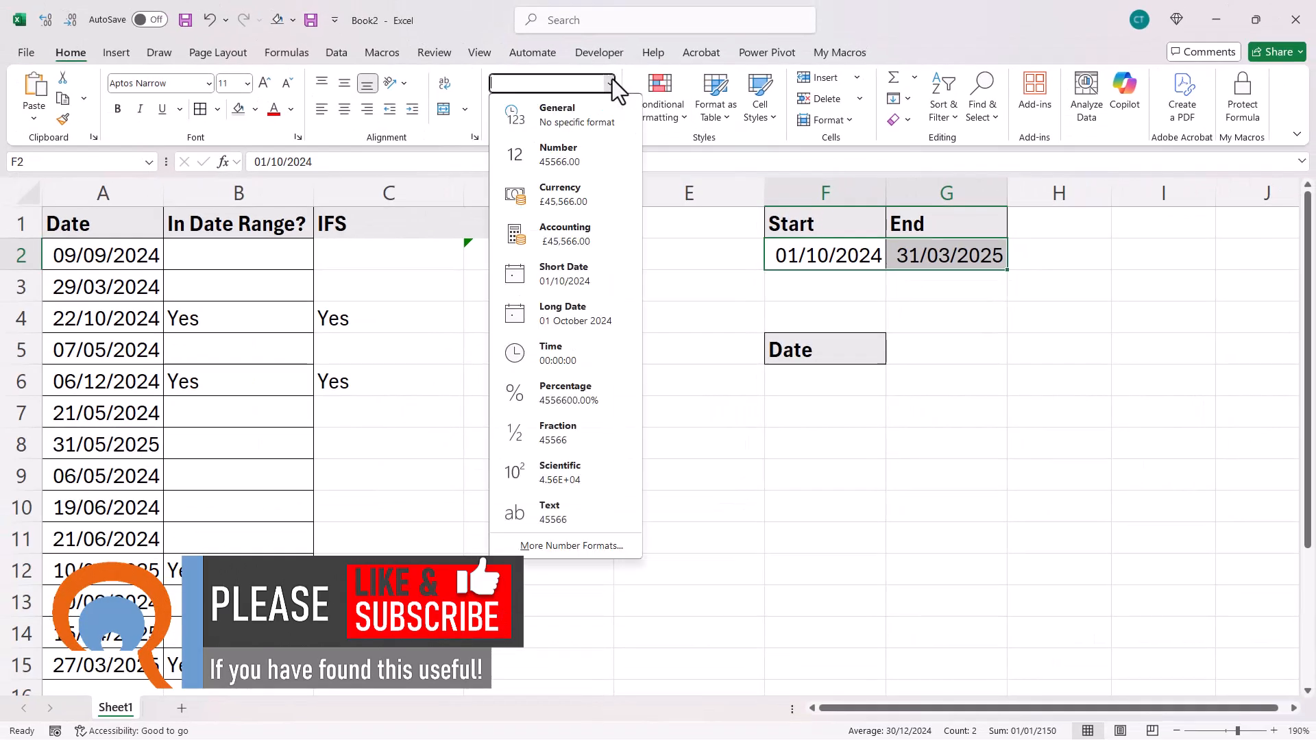
click(603, 116)
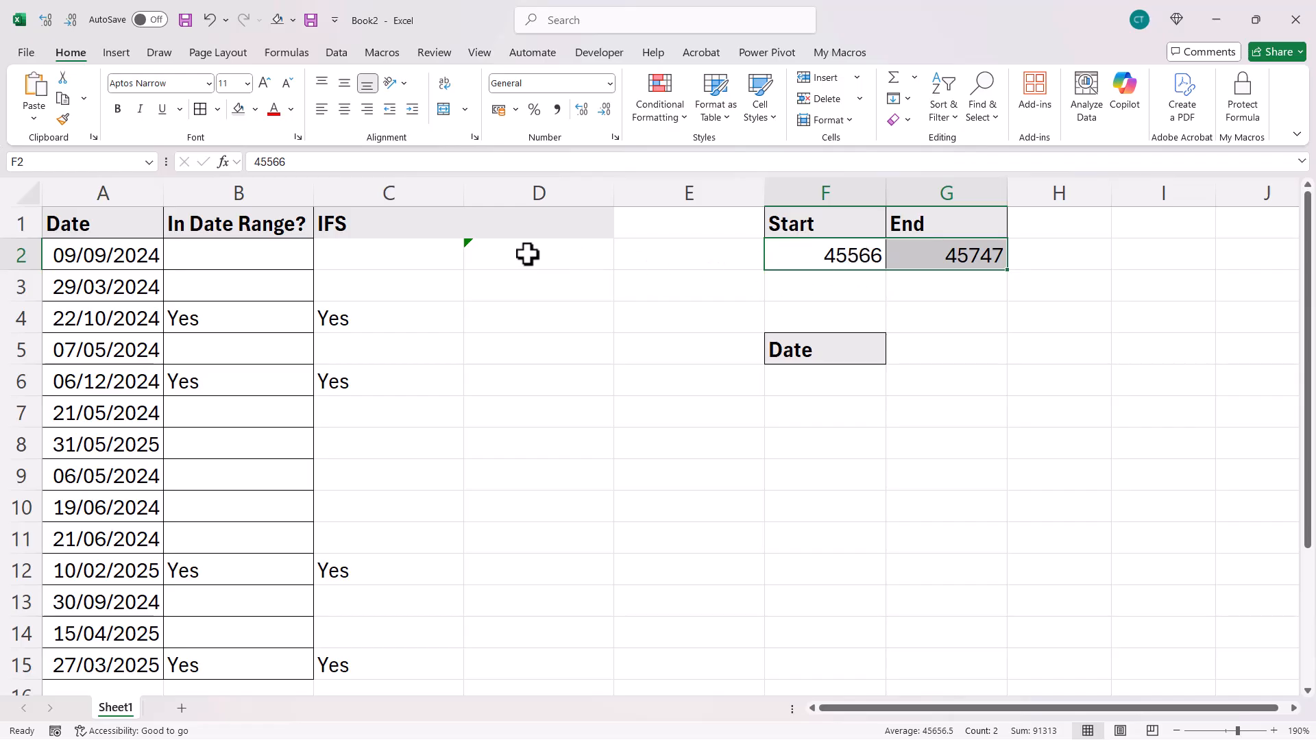
click(608, 85)
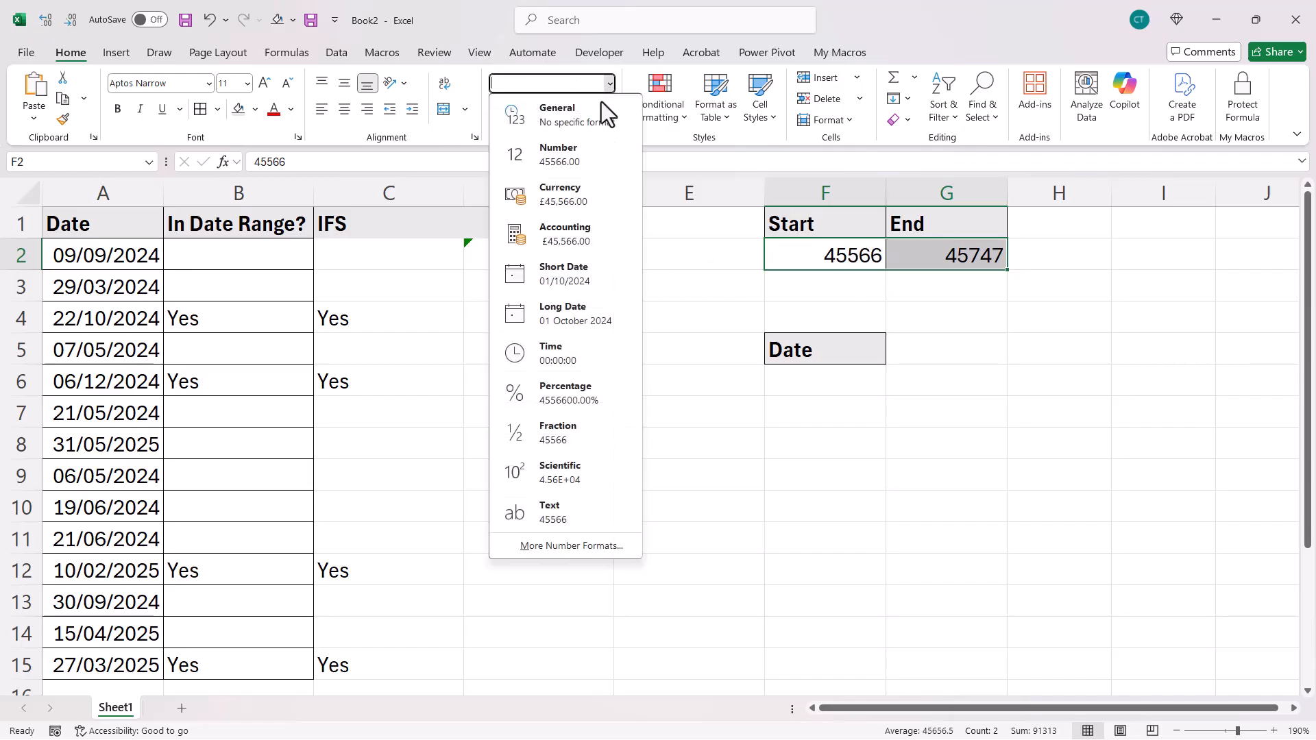
click(575, 257)
Step: Append +0 to both quoted dates in the D2 IFS formula and enter it
click(575, 257)
double_click(574, 257)
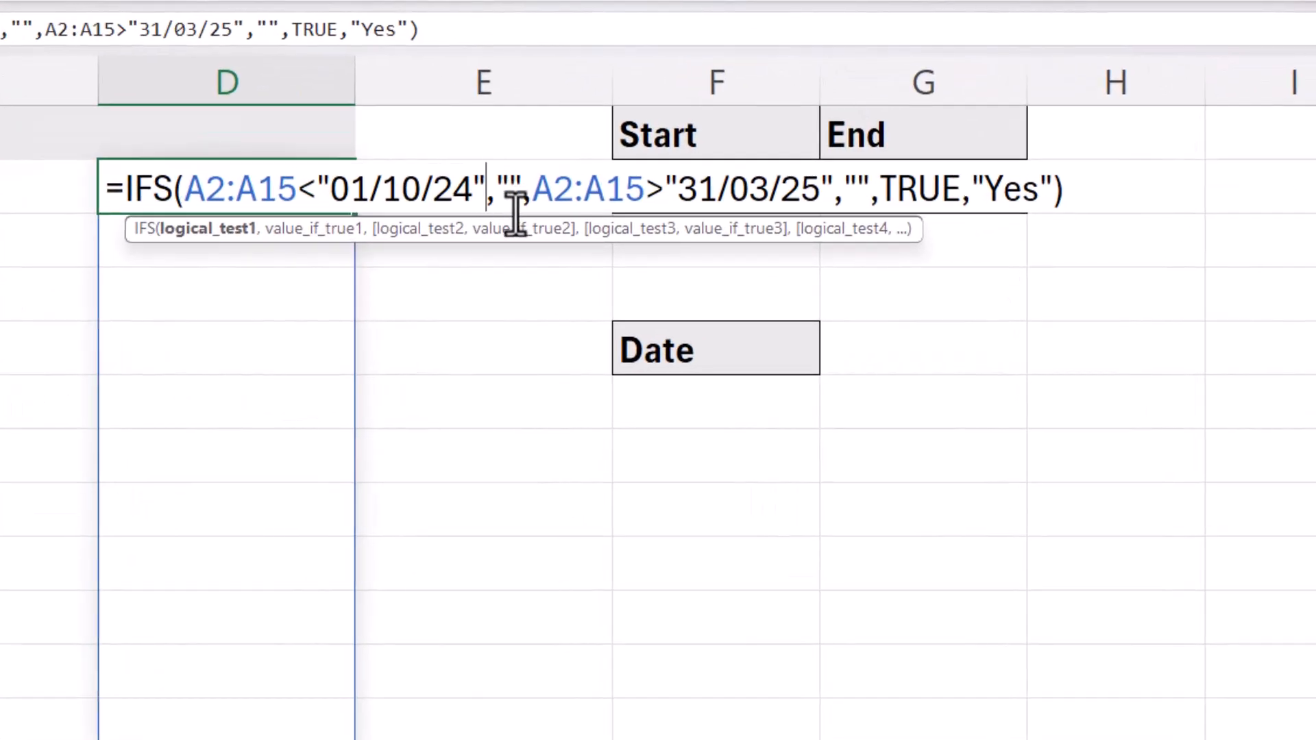
click(481, 191)
text(+0)
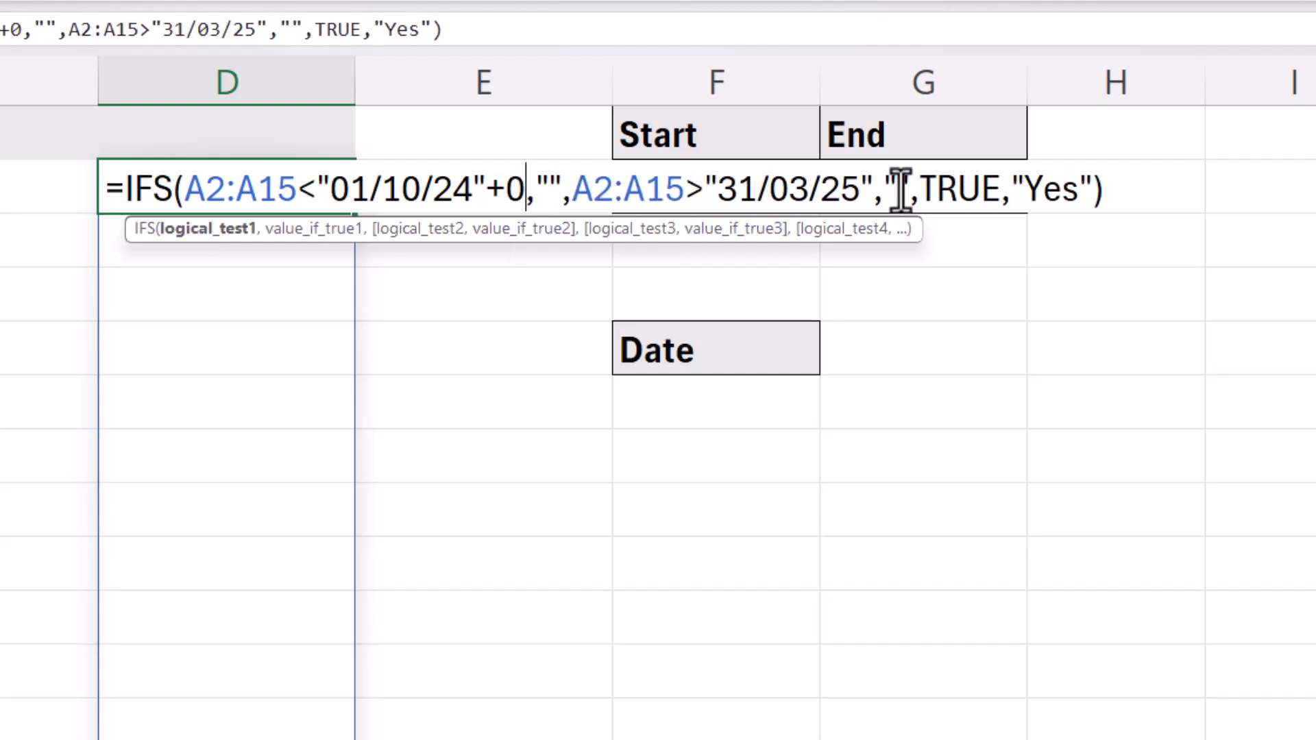
click(866, 190)
text(+0)
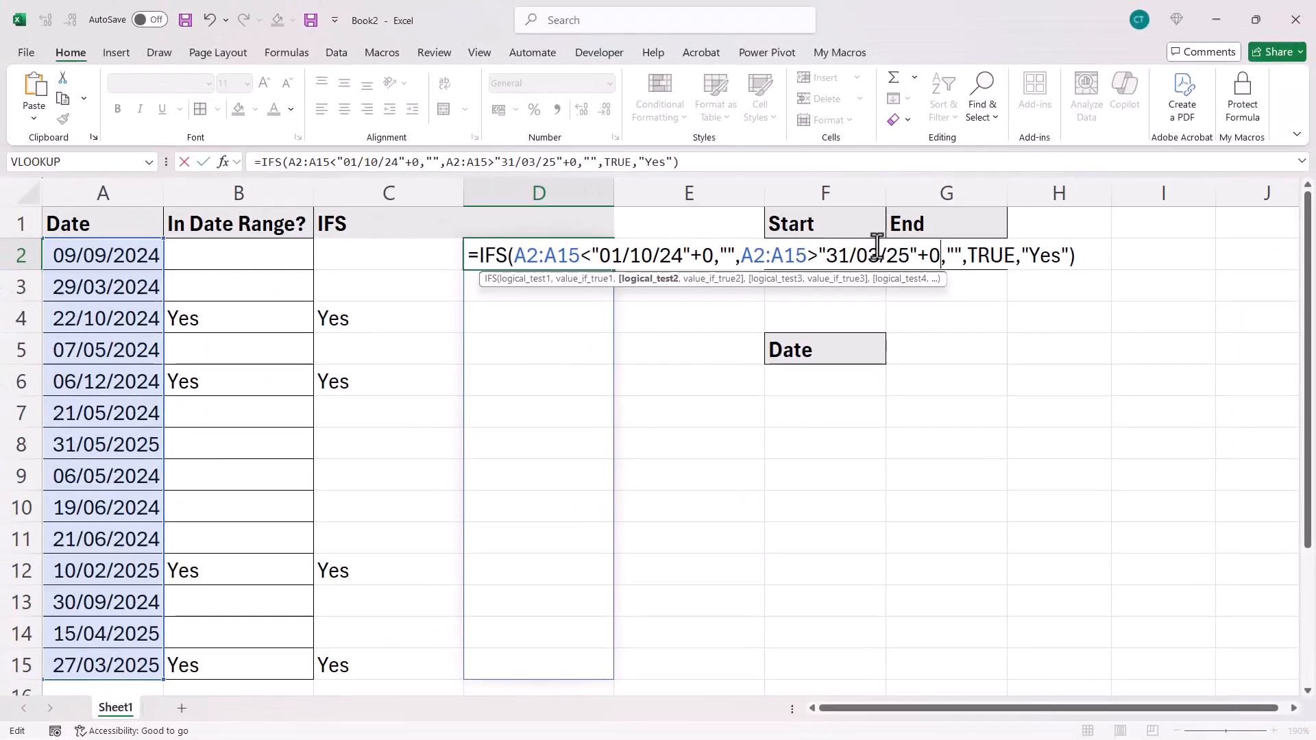
key(Return)
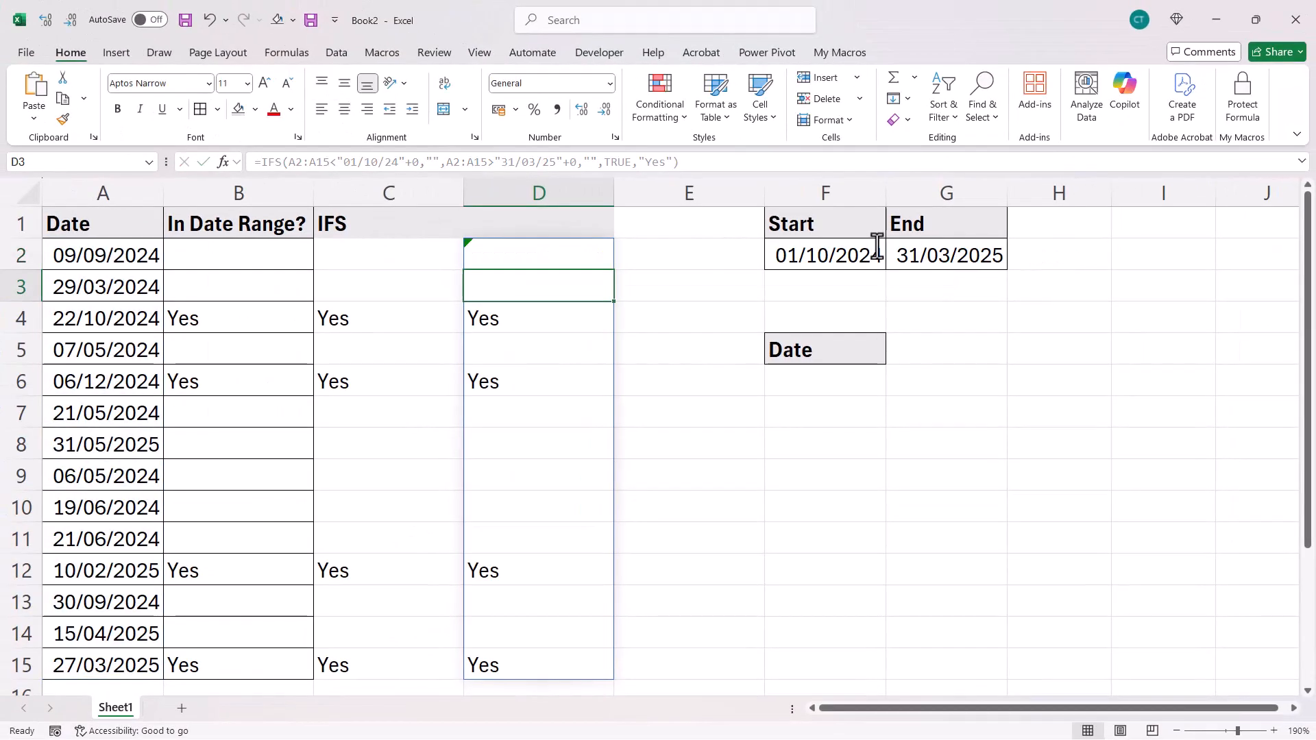
Step: Start a FILTER formula in F6, below the Date header, with A2:A15 as the array to filter
click(848, 389)
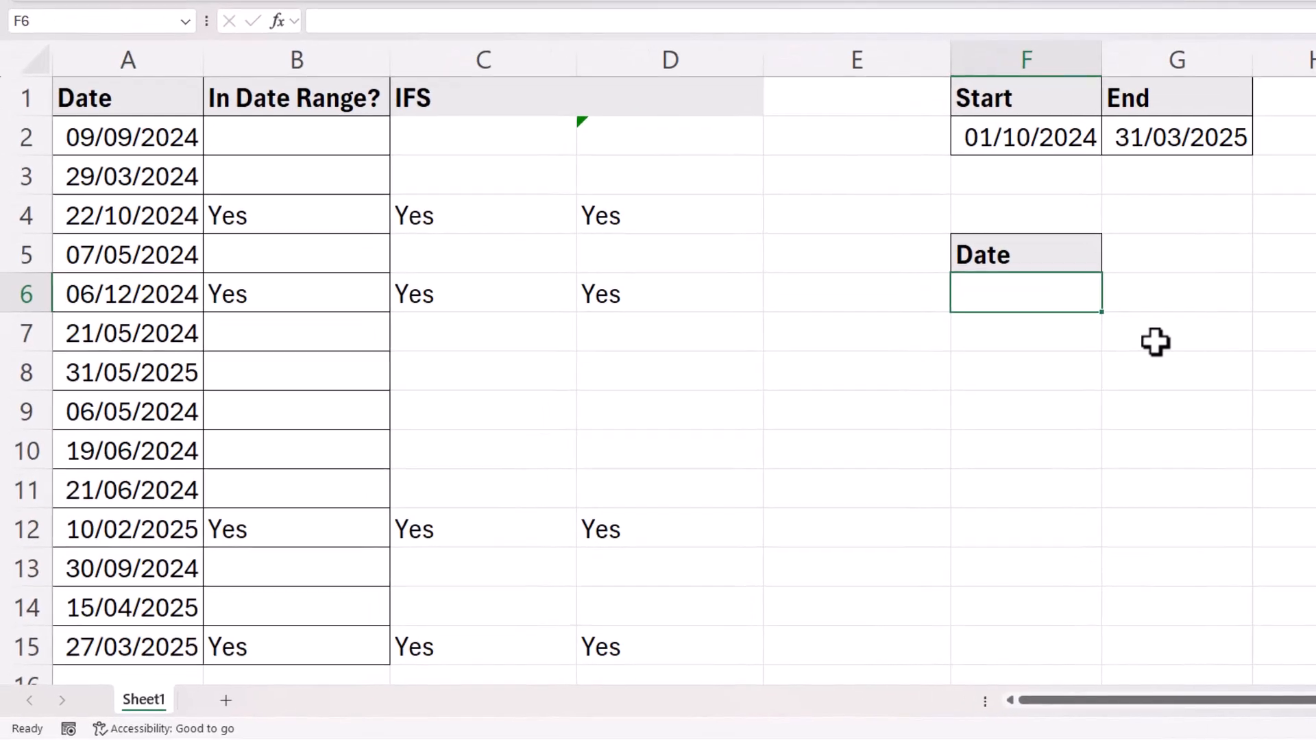
text(=FILTER()
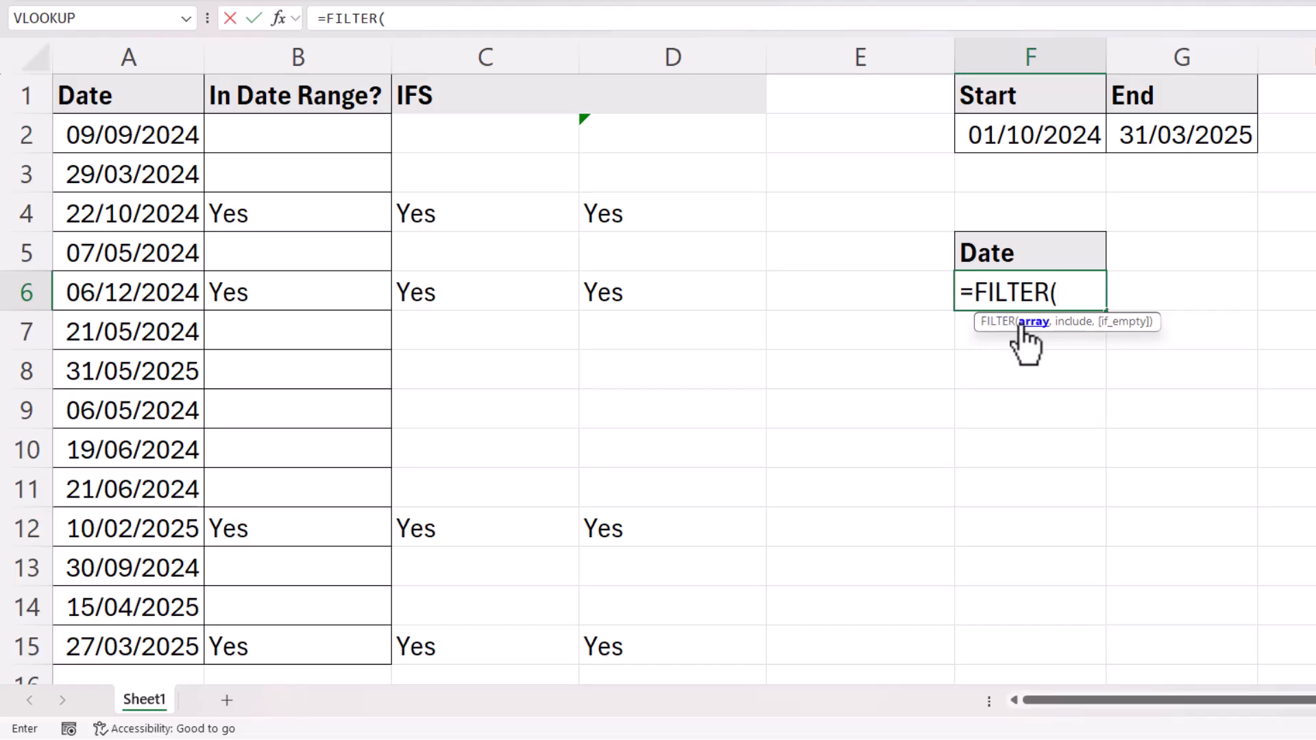
drag(143, 132, 137, 638)
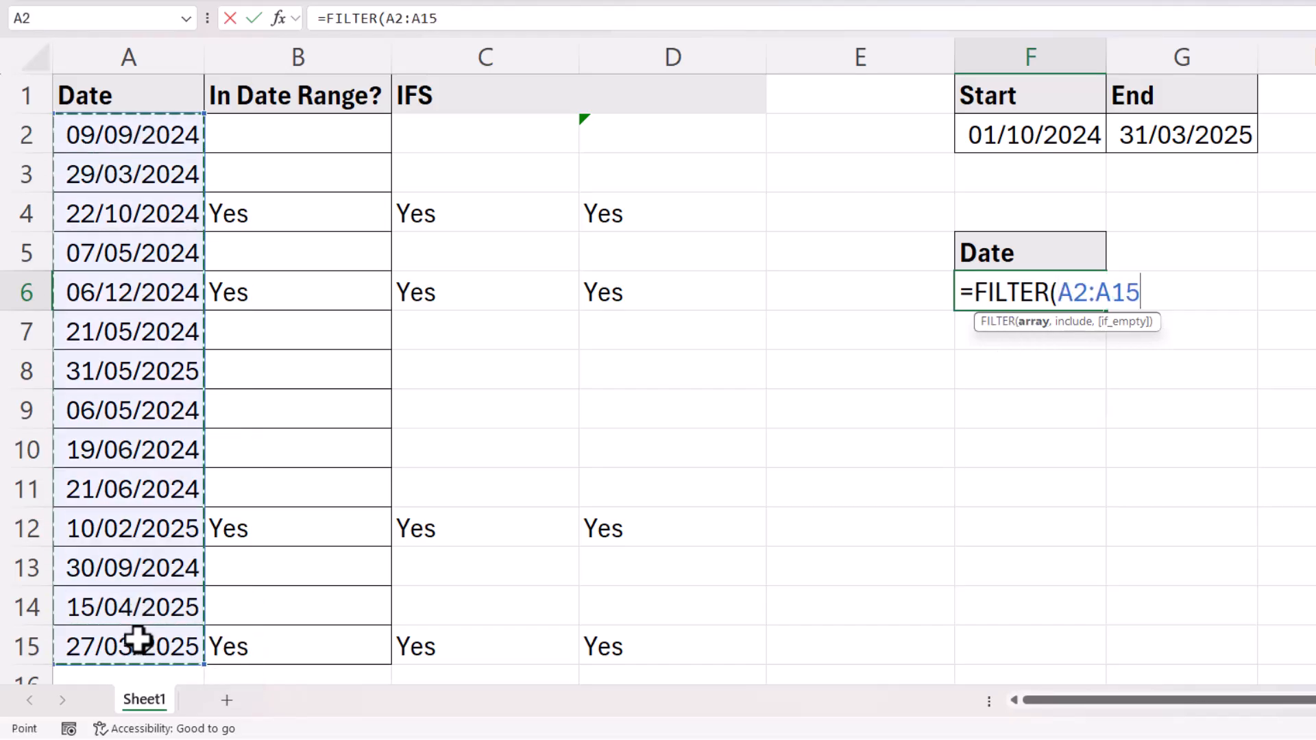
text(,)
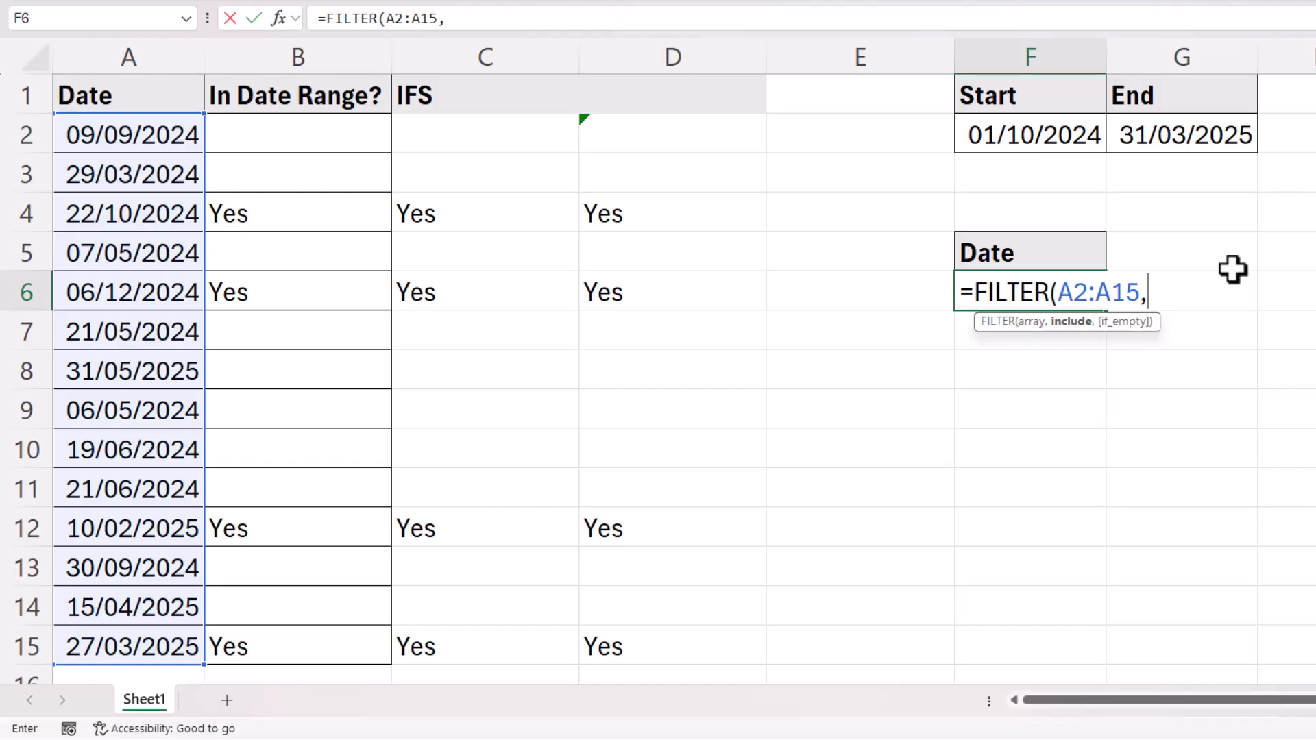
Step: Add the start-date condition (A2:A15>=F2) as the include argument of the FILTER formula in F6
text(()
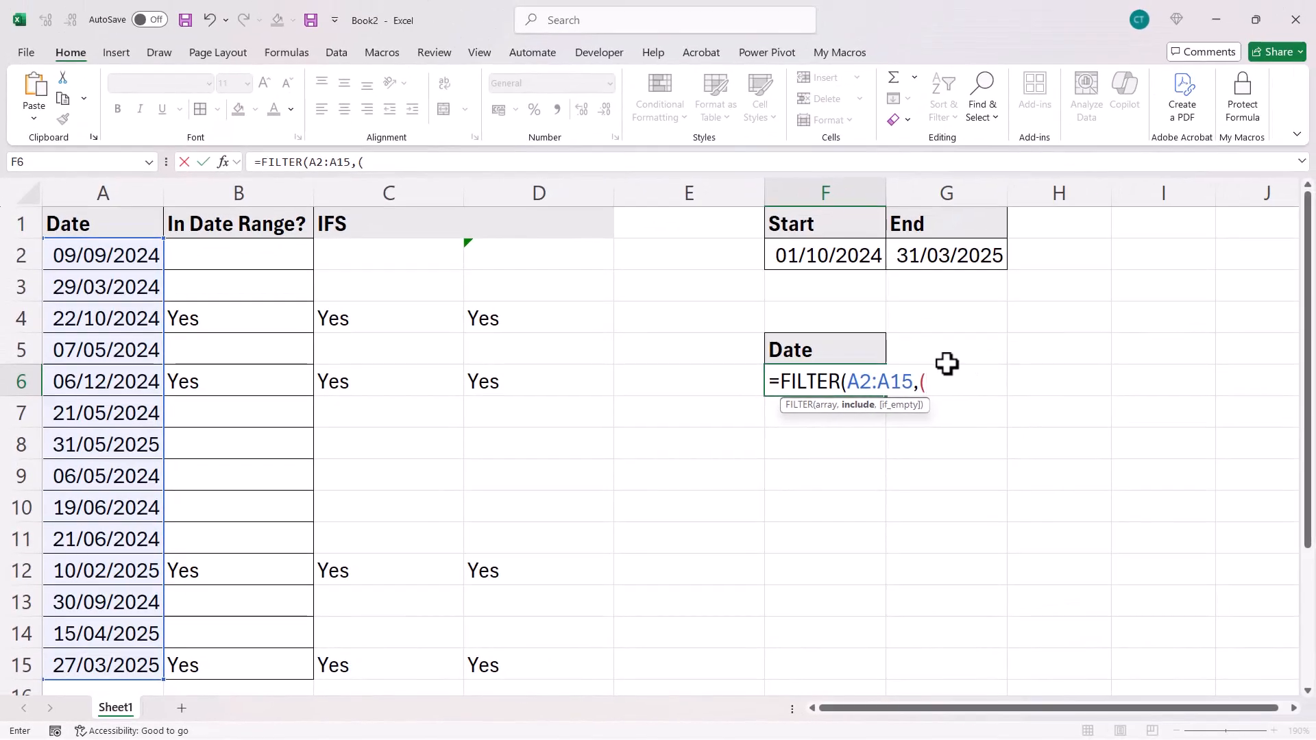
drag(112, 254, 94, 651)
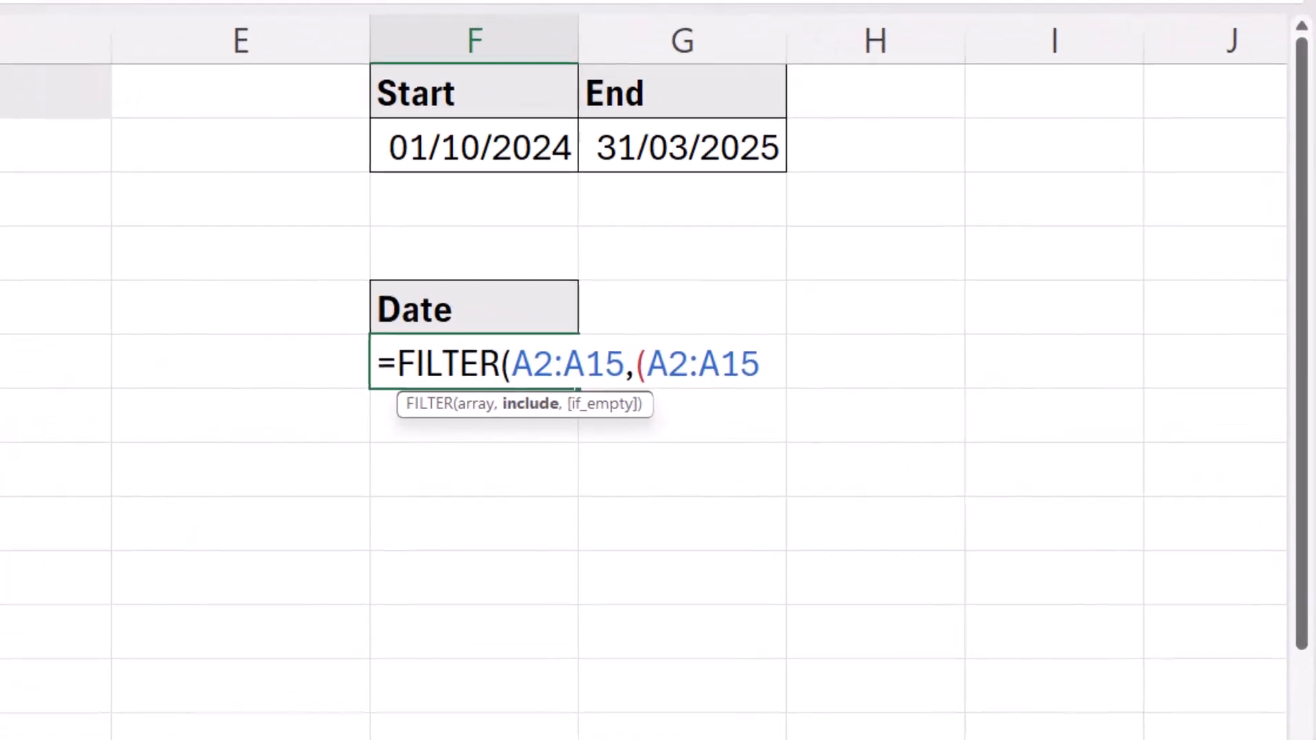
text(>=)
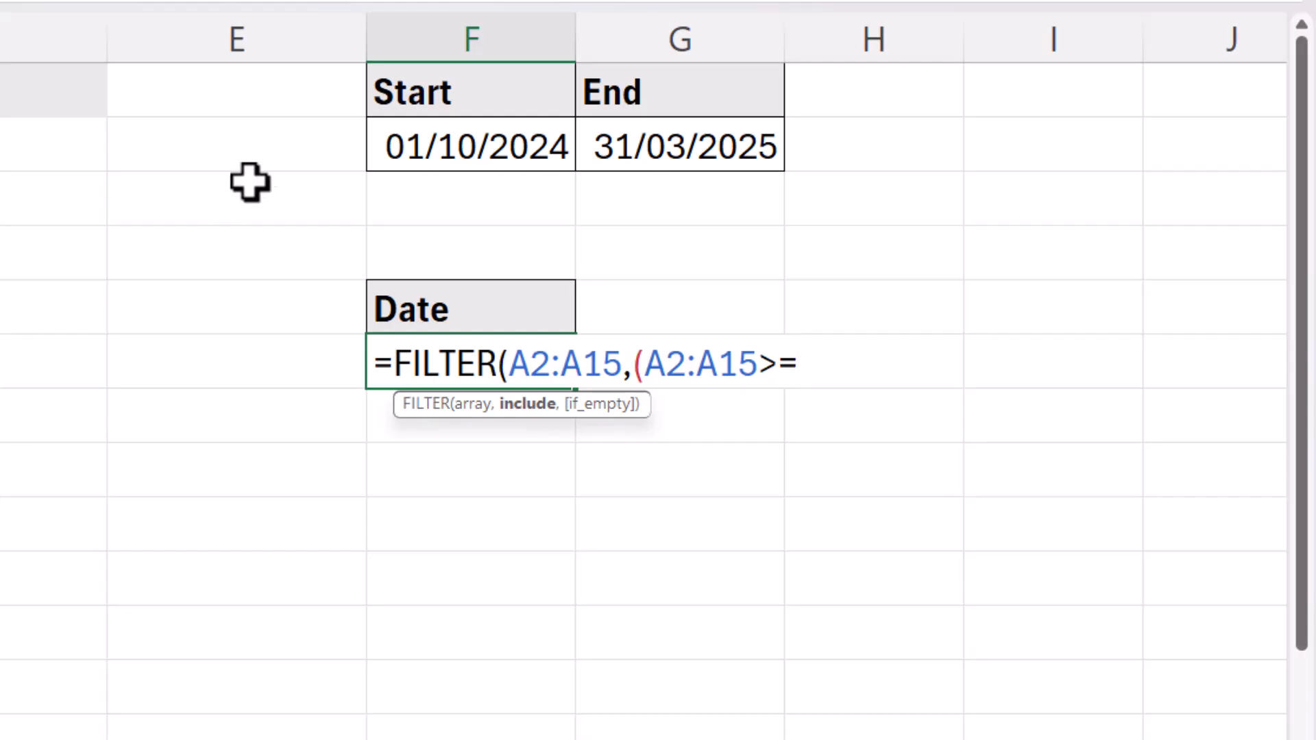
click(428, 145)
text())
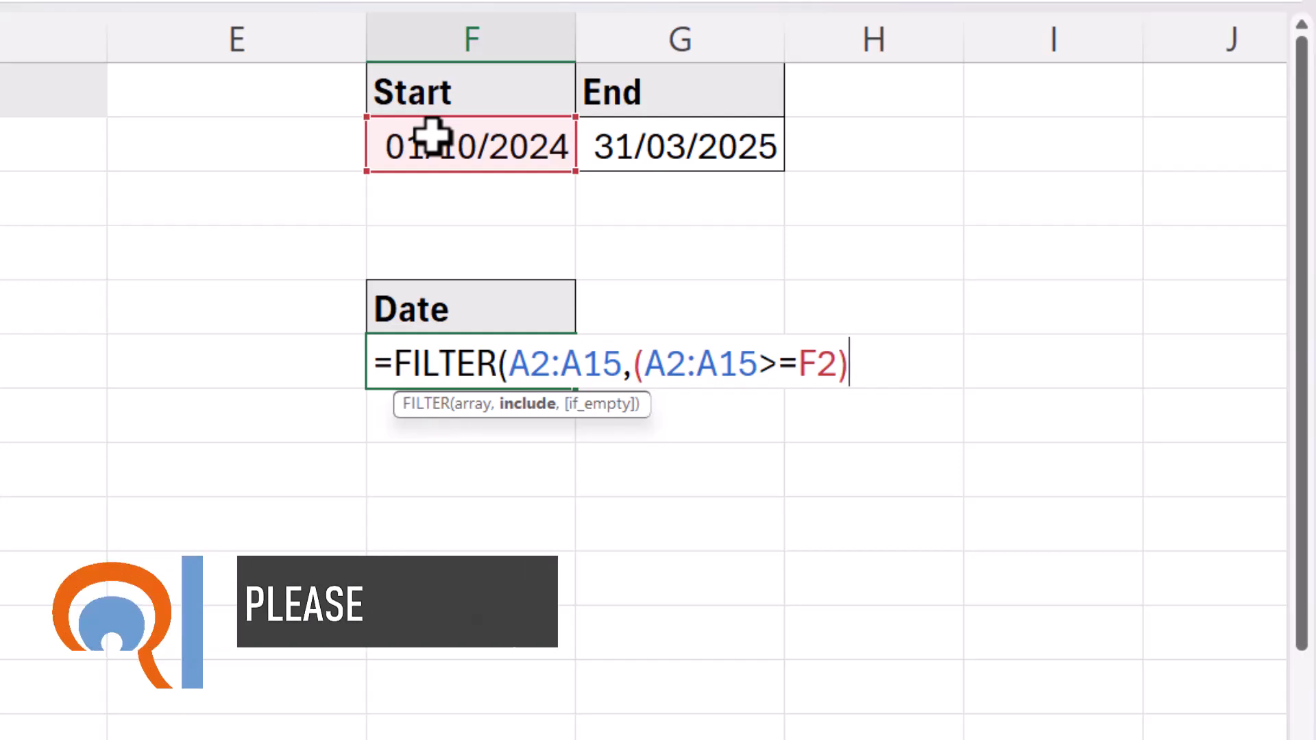
Step: Multiply the start-date condition by the end-date condition (A2:A15<=G2), then close and enter the FILTER formula in F6
text(*)
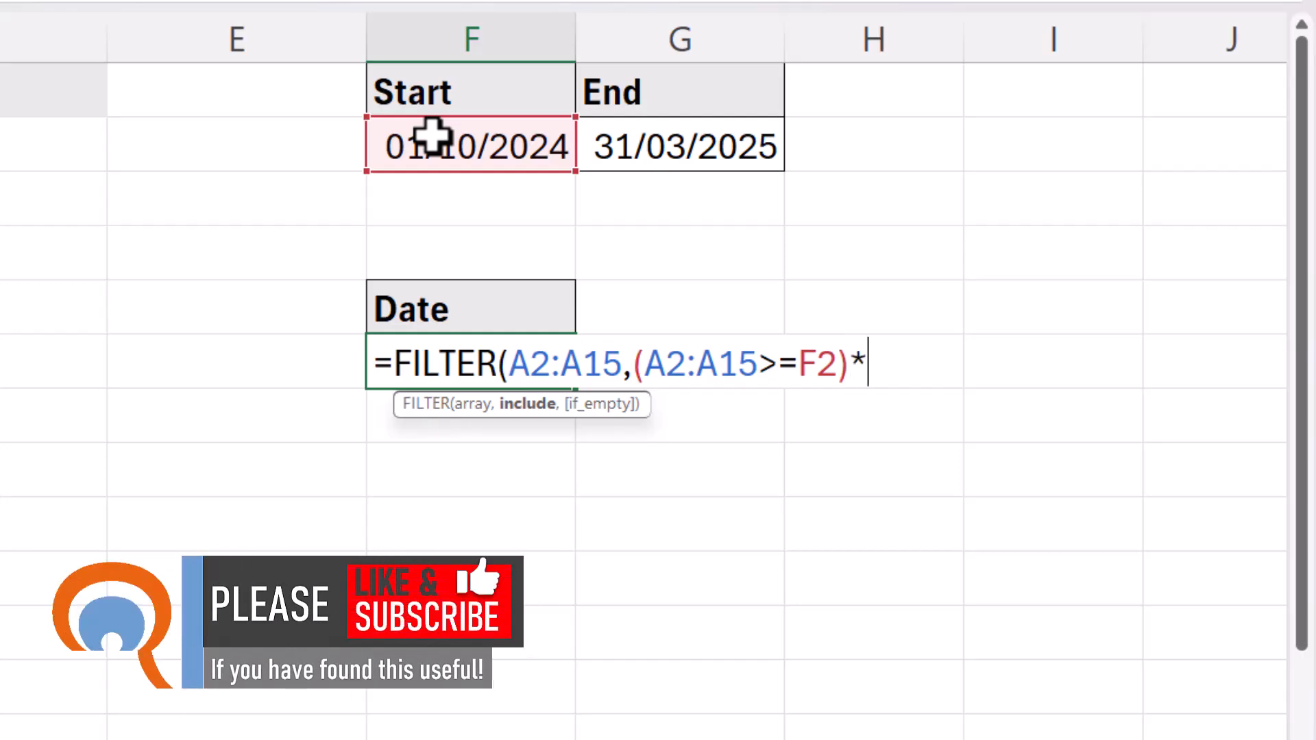
text(()
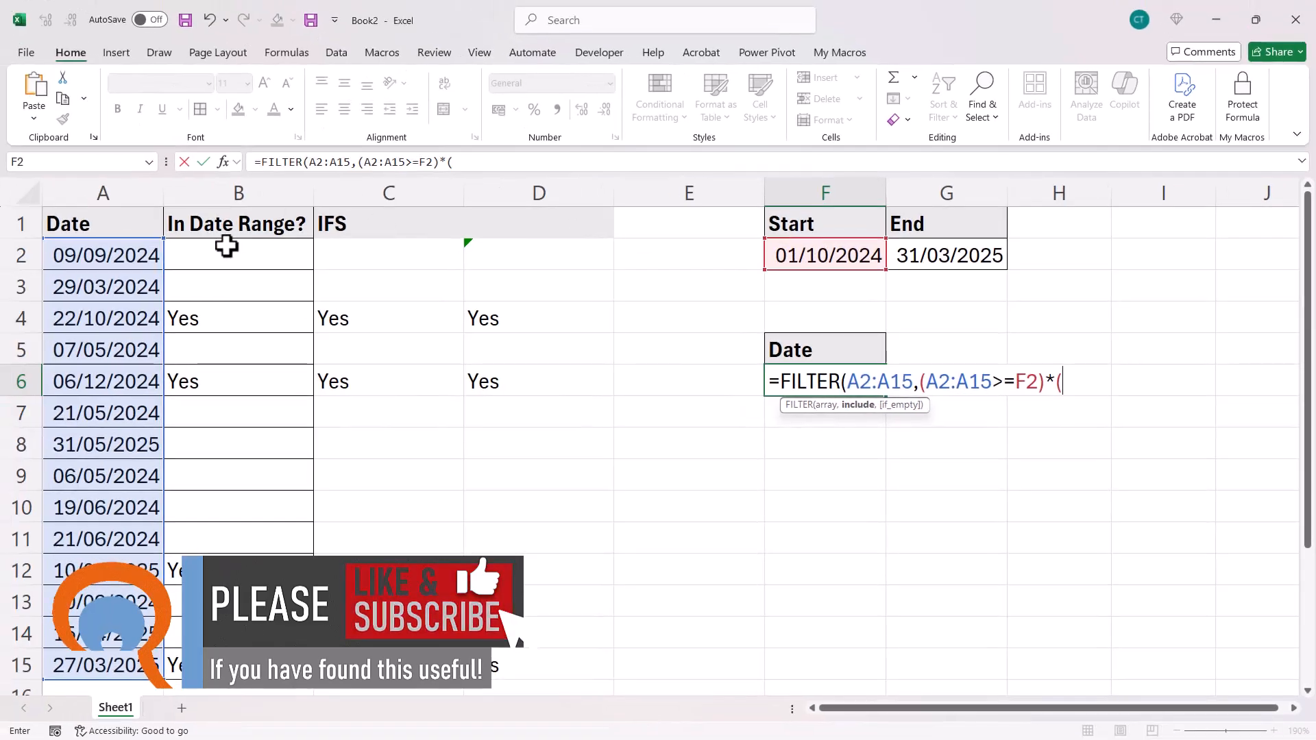
drag(36, 243, 17, 676)
drag(112, 657, 111, 653)
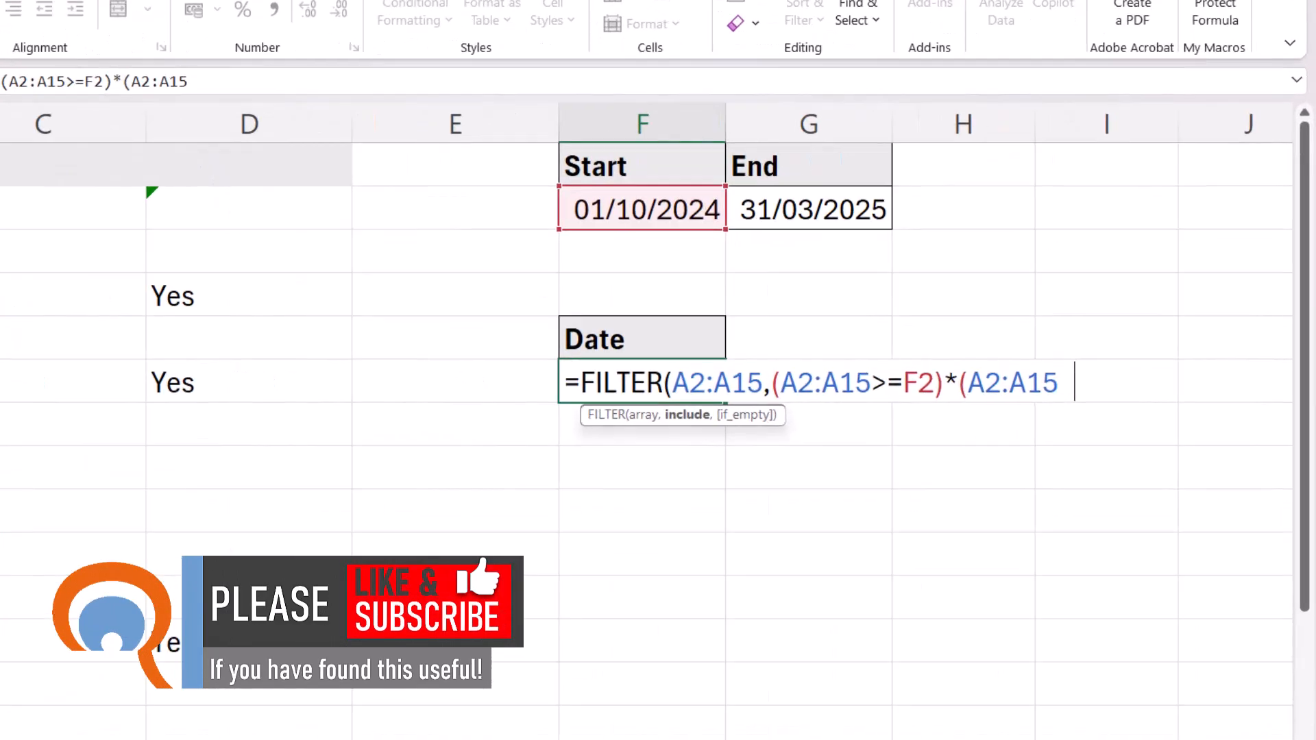
text(<=)
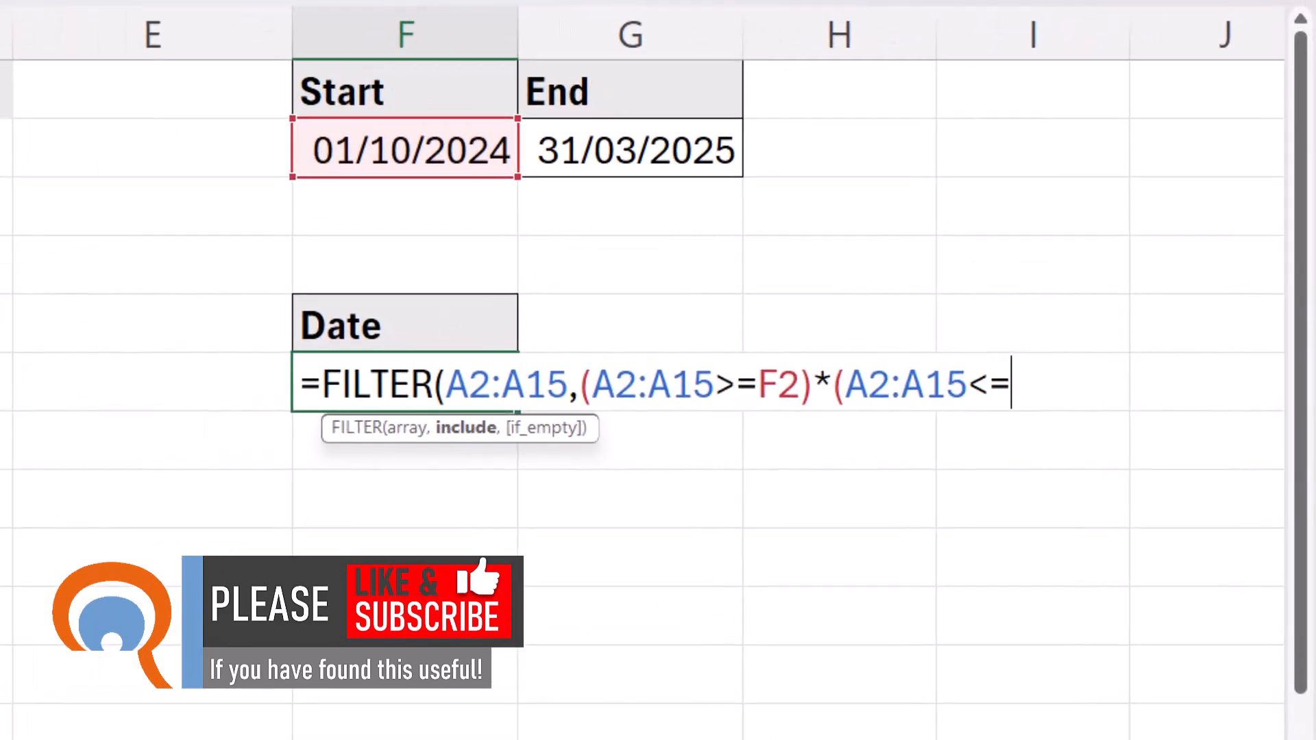
click(629, 152)
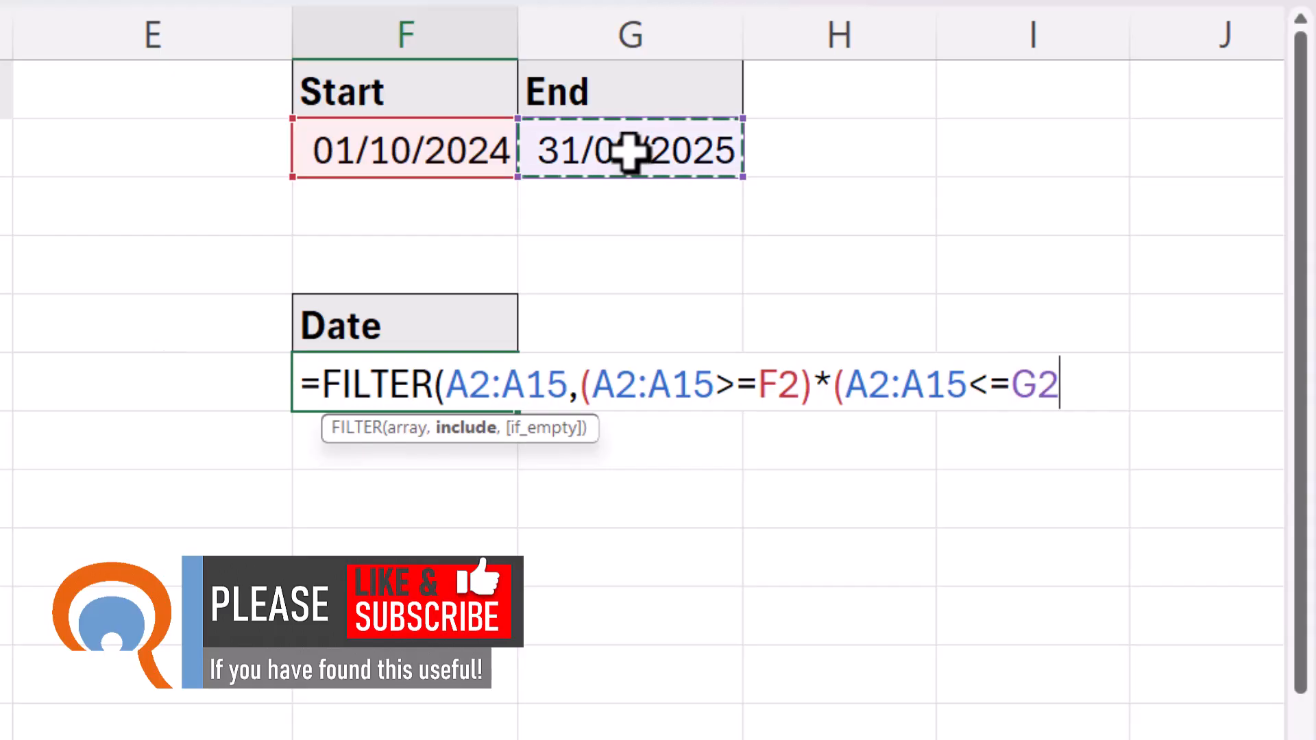
text()))
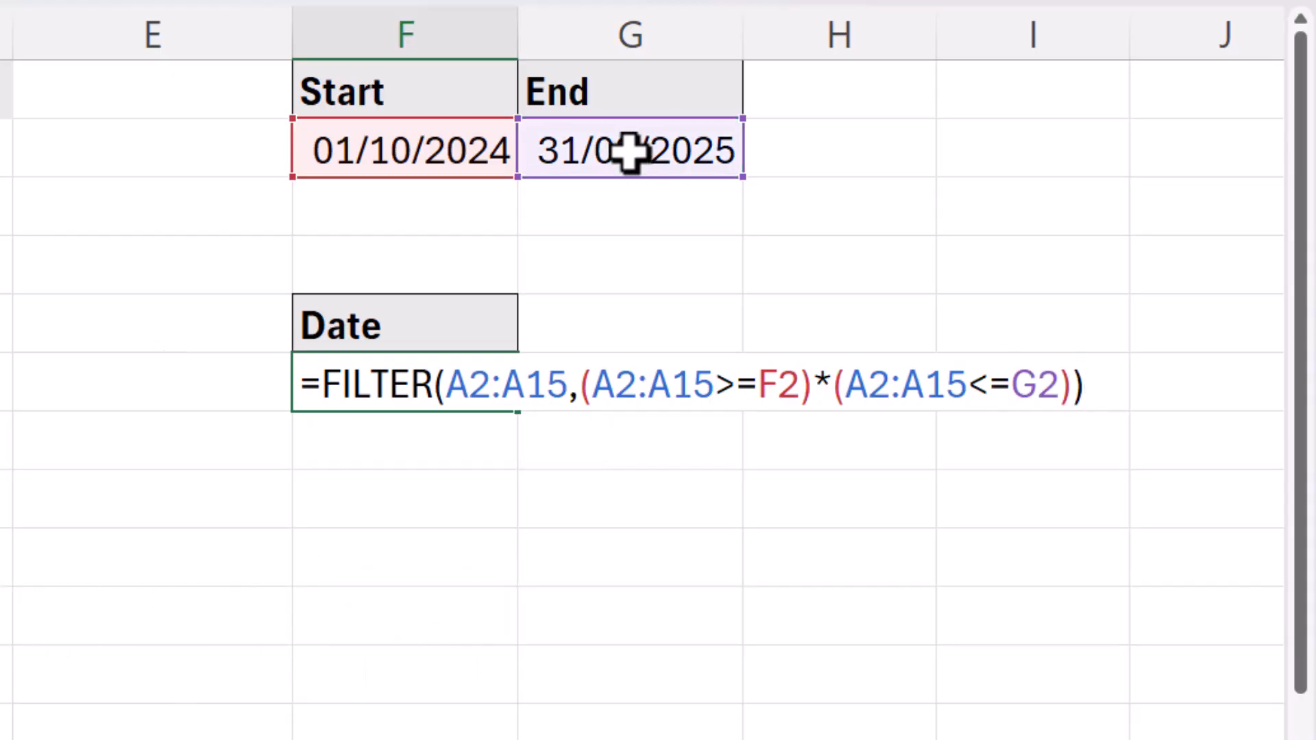
key(Return)
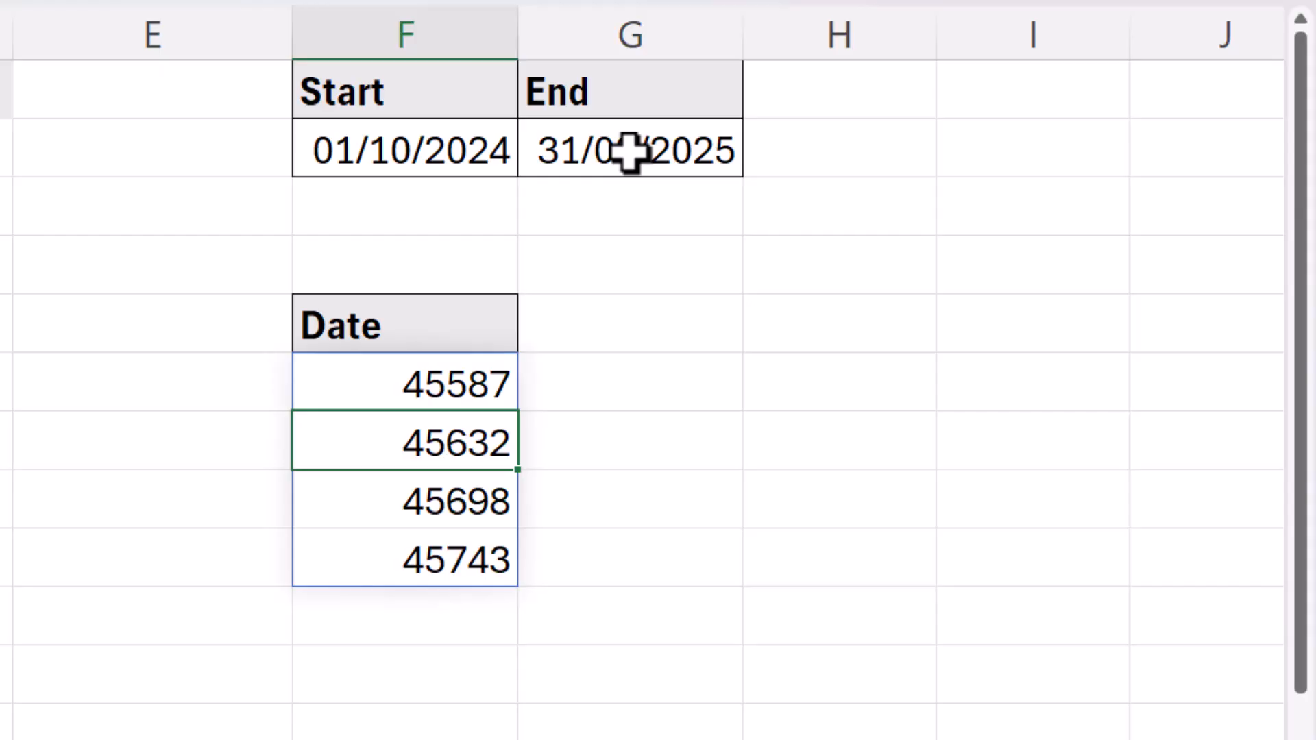
Step: Format the FILTER results in F6:F9 as Short Date
drag(411, 382, 392, 560)
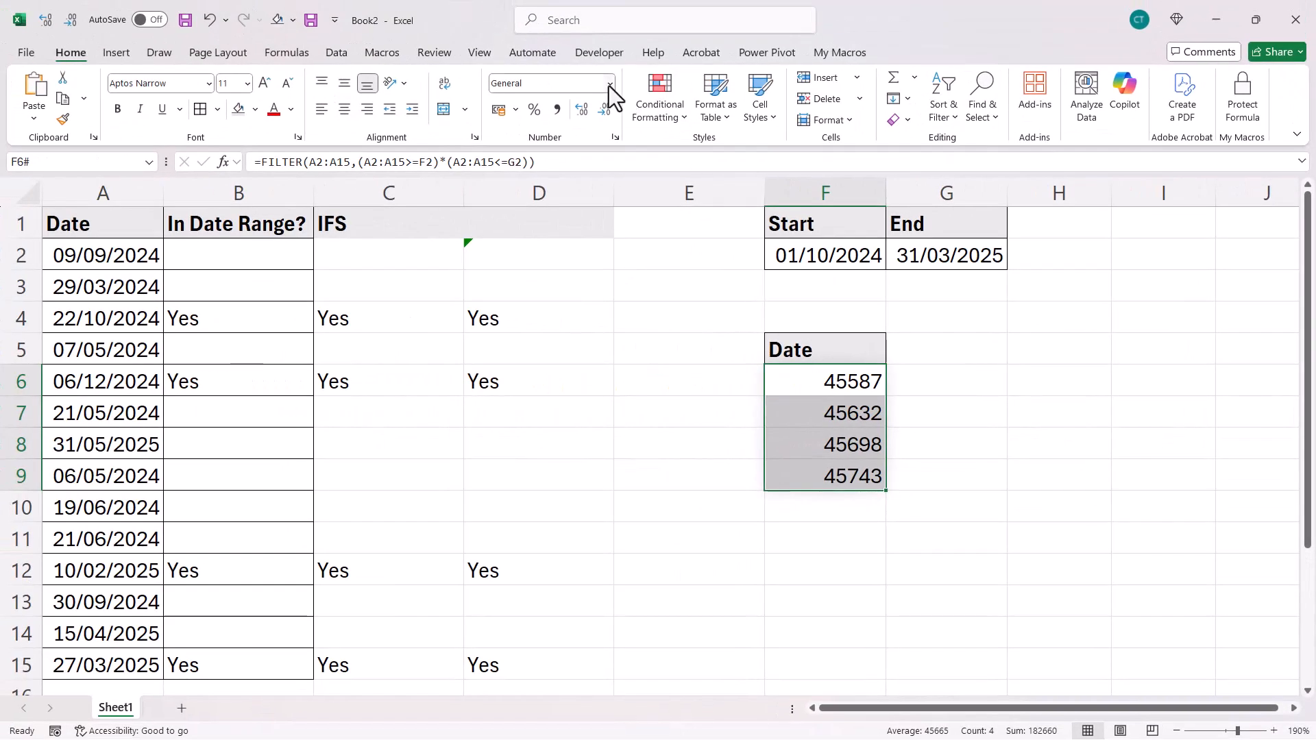
click(608, 83)
click(586, 274)
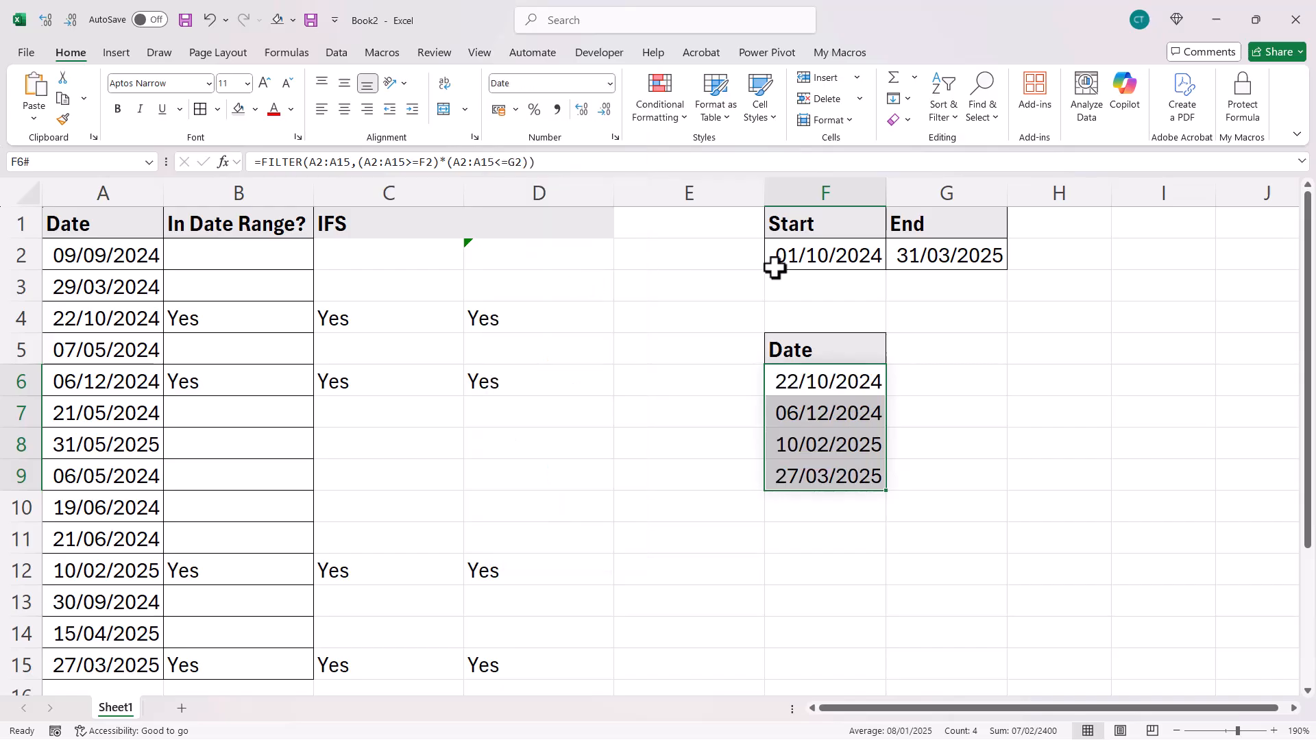